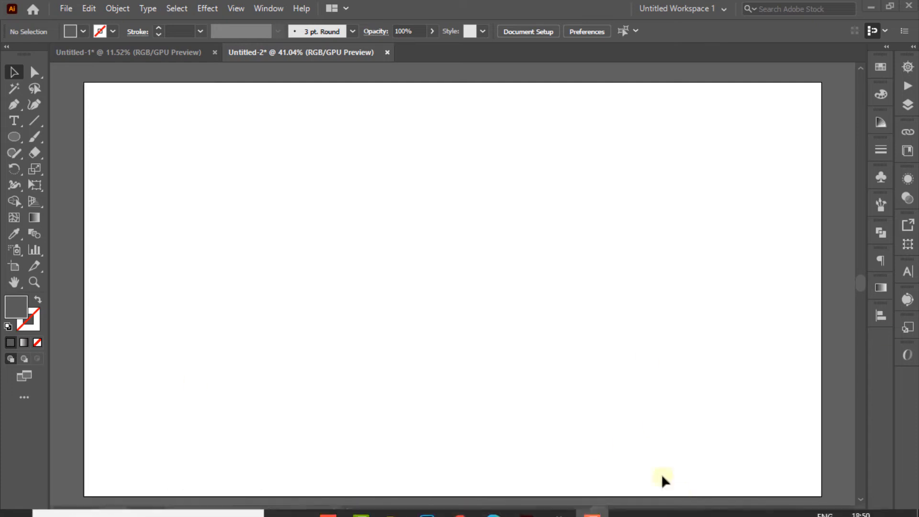
# Draw a long thin horizontal rectangle, fill it with gray R=102 G=102 B=102, and move it toward the artboard's right side
pyautogui.click(21, 138)
pyautogui.click(57, 138)
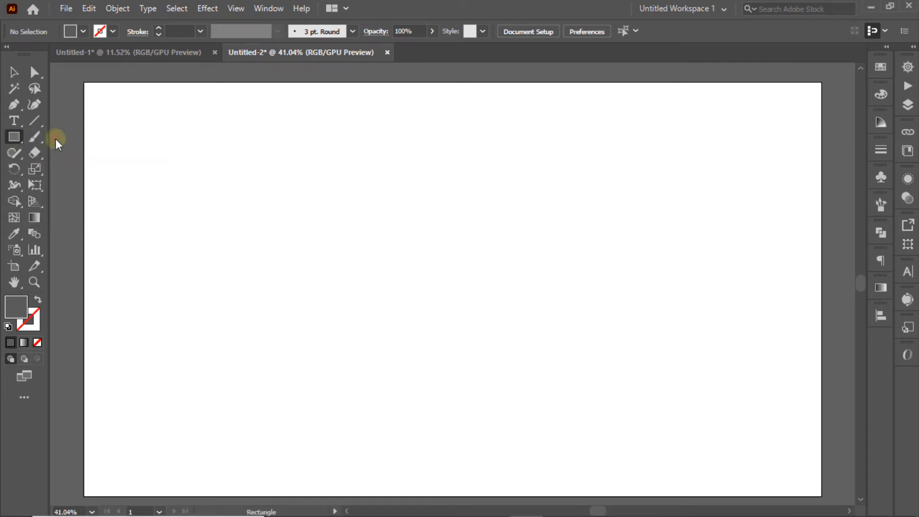
pyautogui.moveTo(187, 235)
pyautogui.mouseDown()
pyautogui.moveTo(476, 277)
pyautogui.moveTo(470, 271)
pyautogui.moveTo(484, 261)
pyautogui.moveTo(500, 261)
pyautogui.mouseUp()
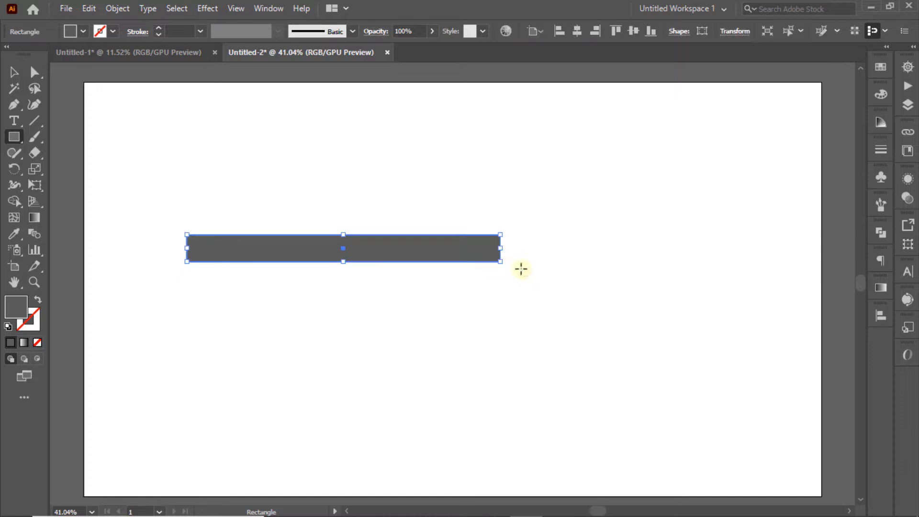
pyautogui.click(83, 32)
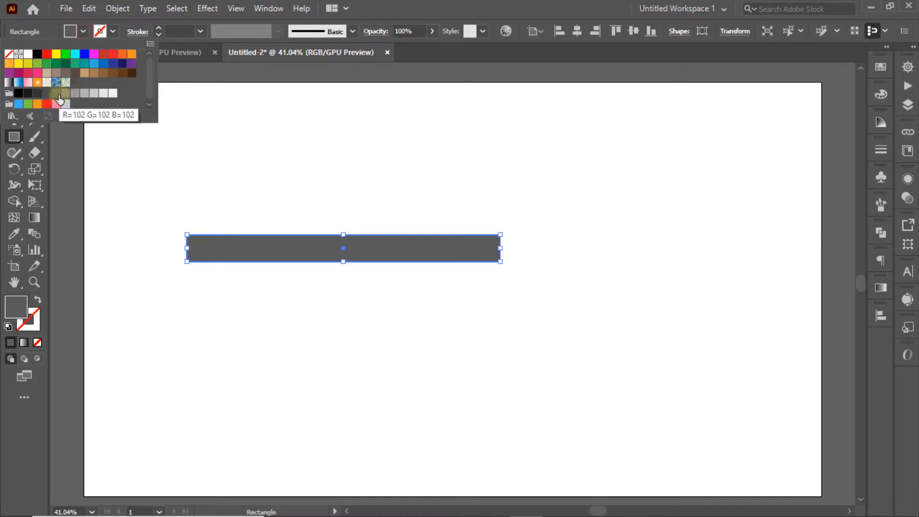
pyautogui.click(66, 93)
pyautogui.click(56, 95)
pyautogui.click(201, 112)
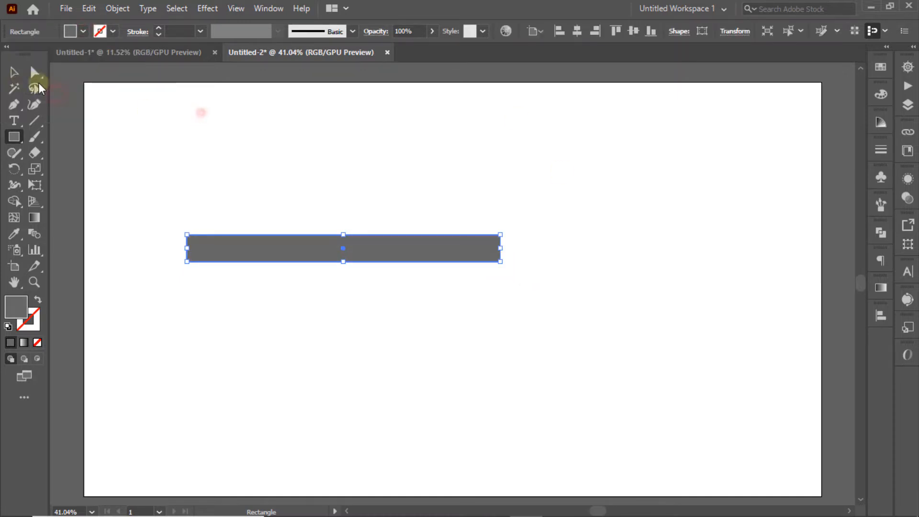
pyautogui.click(14, 73)
pyautogui.moveTo(428, 247); pyautogui.dragTo(689, 280)
# Draw a short upright rectangle at the bar's left end, tilt it leftward, overlap it with the bar, and lengthen it slightly
pyautogui.click(13, 137)
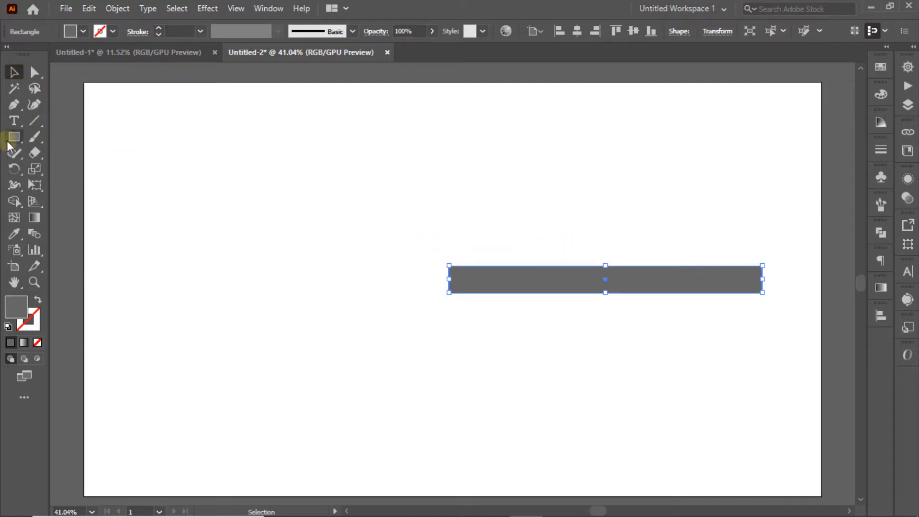
pyautogui.moveTo(448, 166); pyautogui.dragTo(481, 266)
pyautogui.press('v')
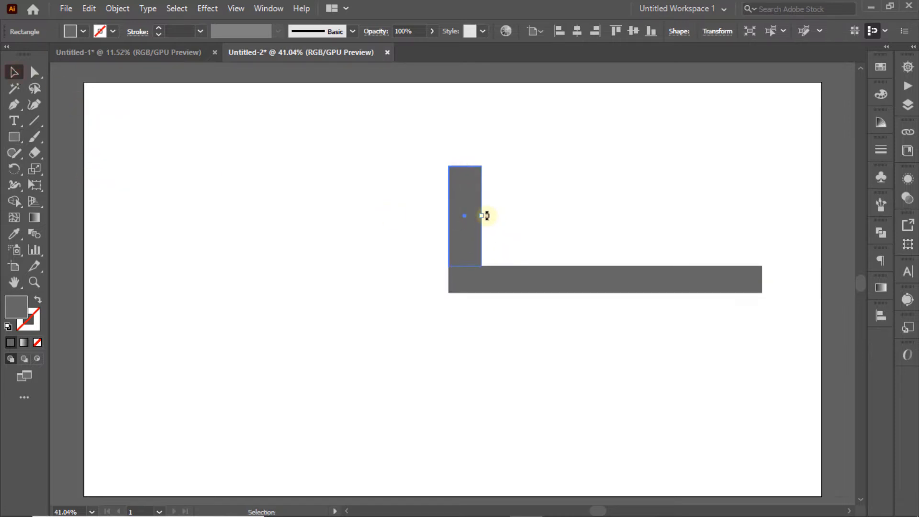
pyautogui.moveTo(485, 215); pyautogui.dragTo(482, 207)
pyautogui.moveTo(472, 228); pyautogui.dragTo(474, 261)
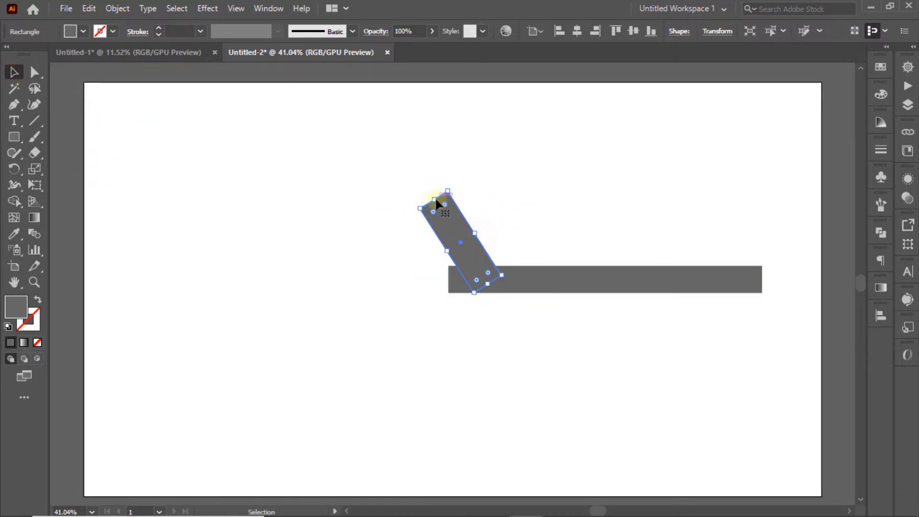
pyautogui.moveTo(434, 198); pyautogui.dragTo(429, 192)
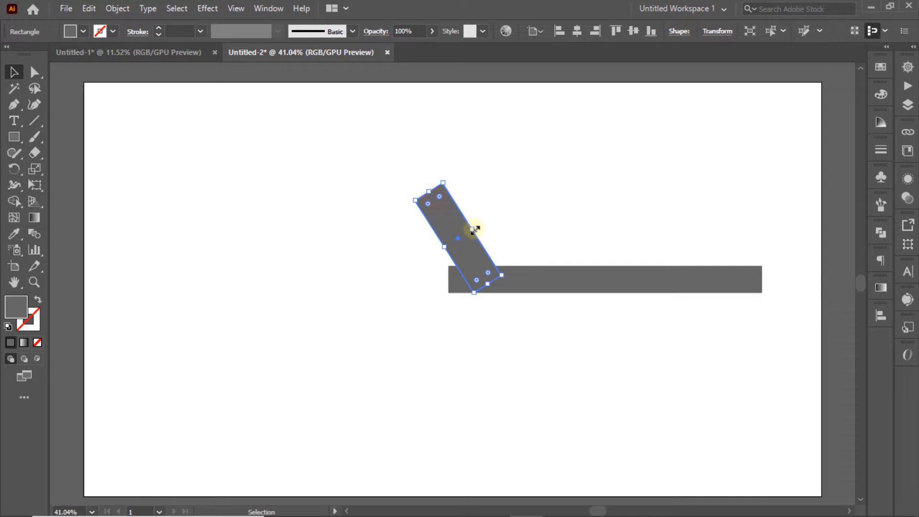
pyautogui.moveTo(474, 229); pyautogui.dragTo(476, 225)
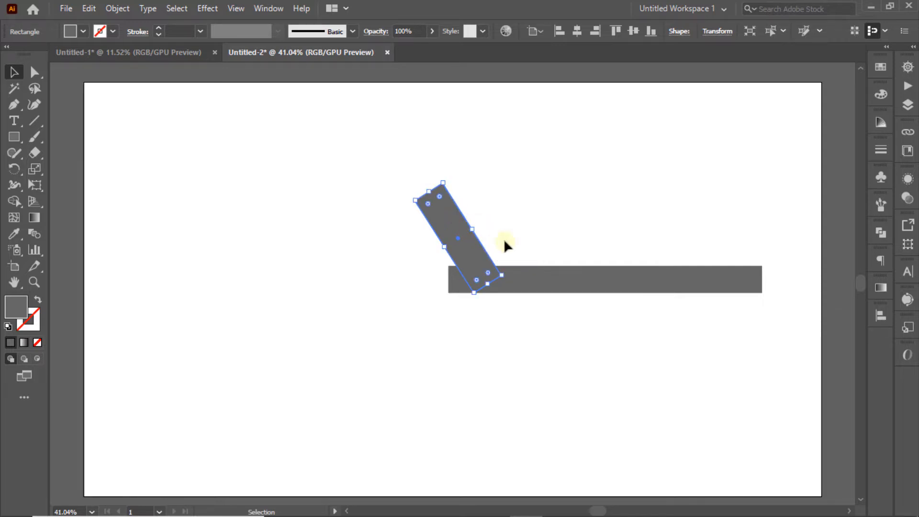
# Make the horizontal bar slightly thinner and extend its right end almost to the artboard's edge
pyautogui.click(606, 275)
pyautogui.moveTo(607, 266); pyautogui.dragTo(606, 270)
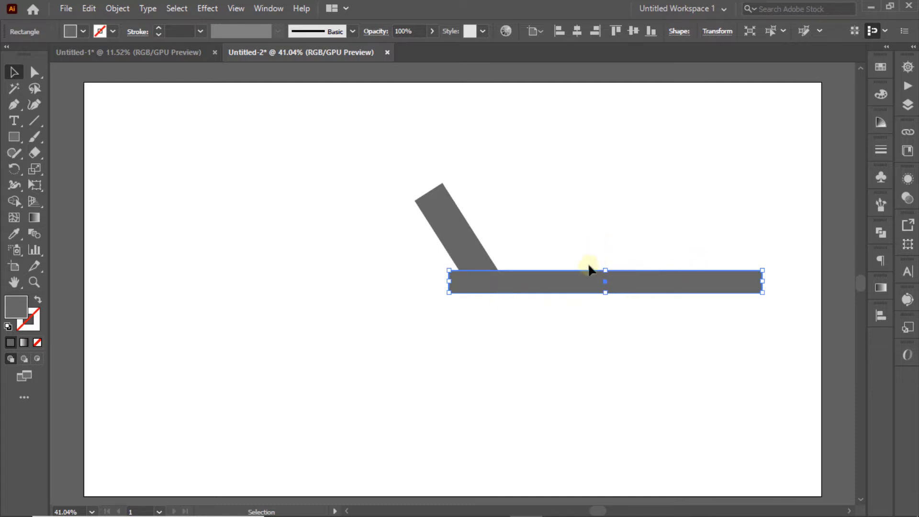
pyautogui.moveTo(607, 270); pyautogui.dragTo(606, 267)
pyautogui.click(636, 231)
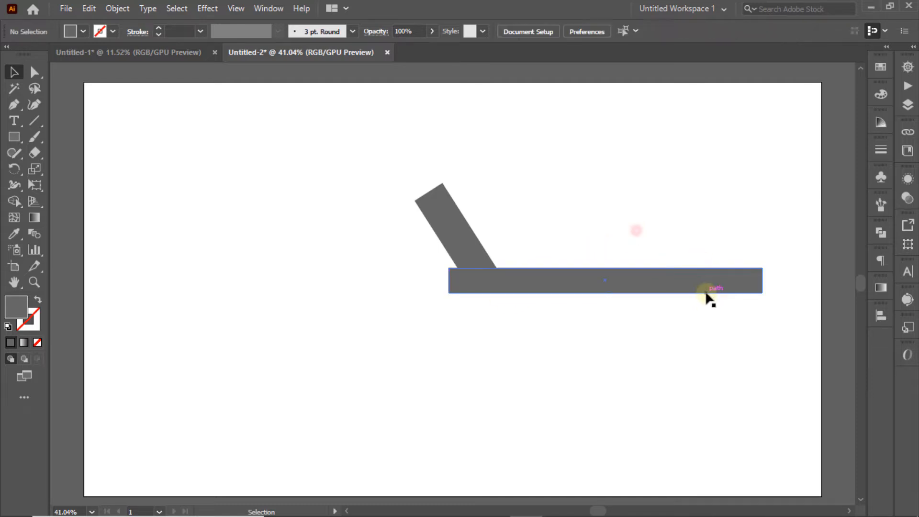
pyautogui.click(704, 288)
pyautogui.moveTo(766, 288); pyautogui.dragTo(815, 282)
pyautogui.click(744, 209)
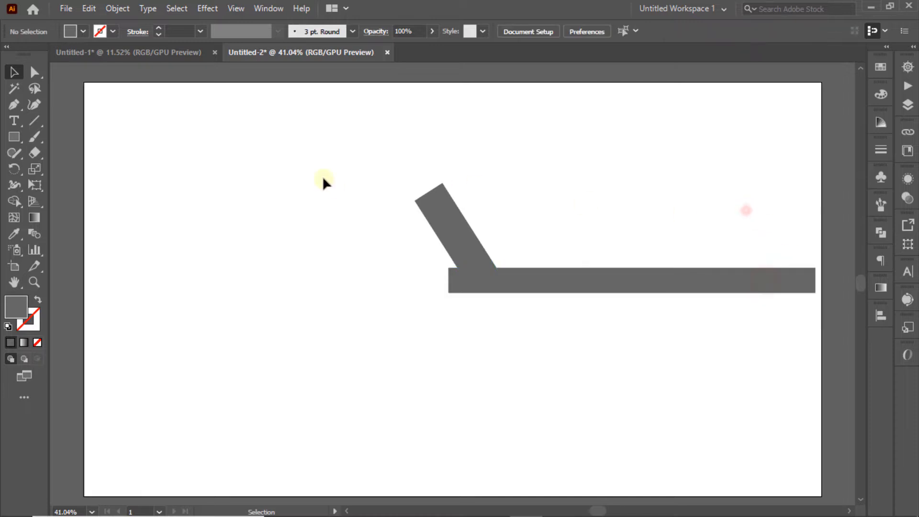
# Move both bars together toward the artboard's left side and align their bottom edges
pyautogui.moveTo(345, 188); pyautogui.dragTo(318, 299)
pyautogui.click(878, 234)
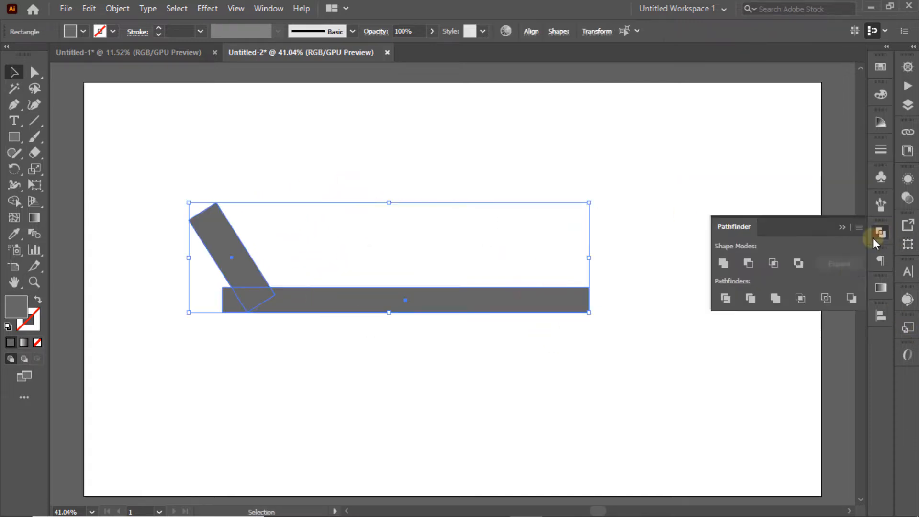
pyautogui.click(871, 316)
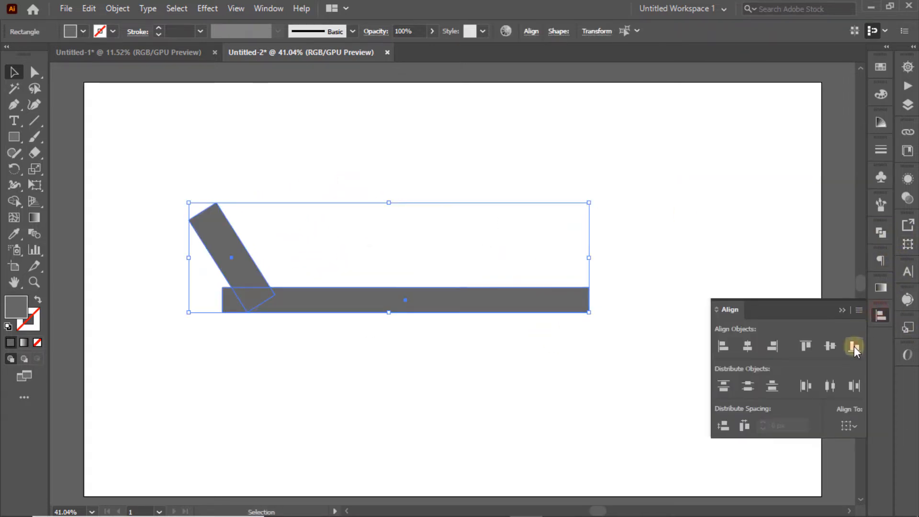
pyautogui.click(678, 209)
pyautogui.moveTo(135, 209); pyautogui.dragTo(312, 371)
pyautogui.click(230, 268)
pyautogui.click(384, 243)
pyautogui.press('a')
pyautogui.click(244, 262)
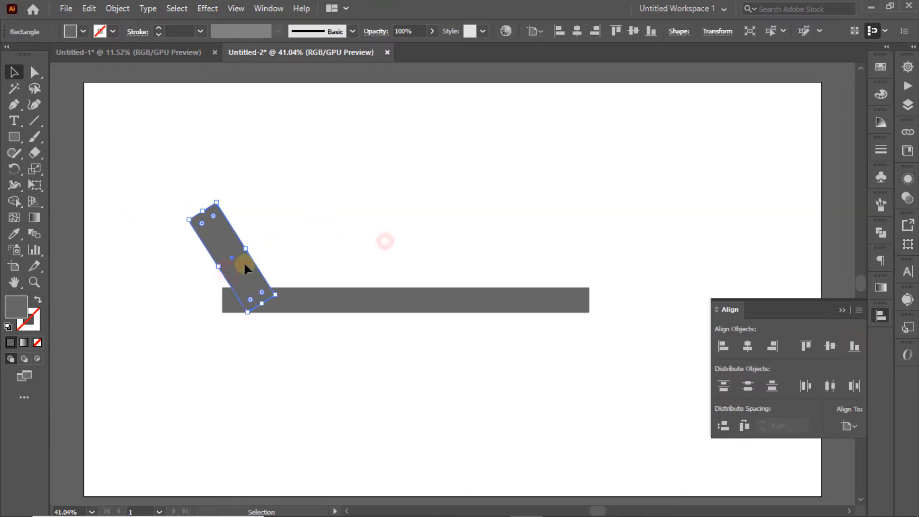
pyautogui.press('v')
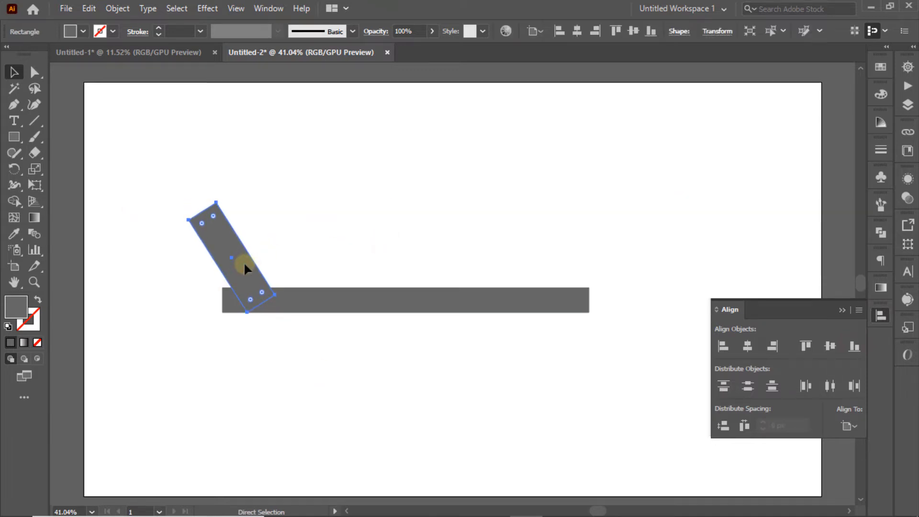
pyautogui.hotkey('ctrl', 'a')
pyautogui.click(474, 163)
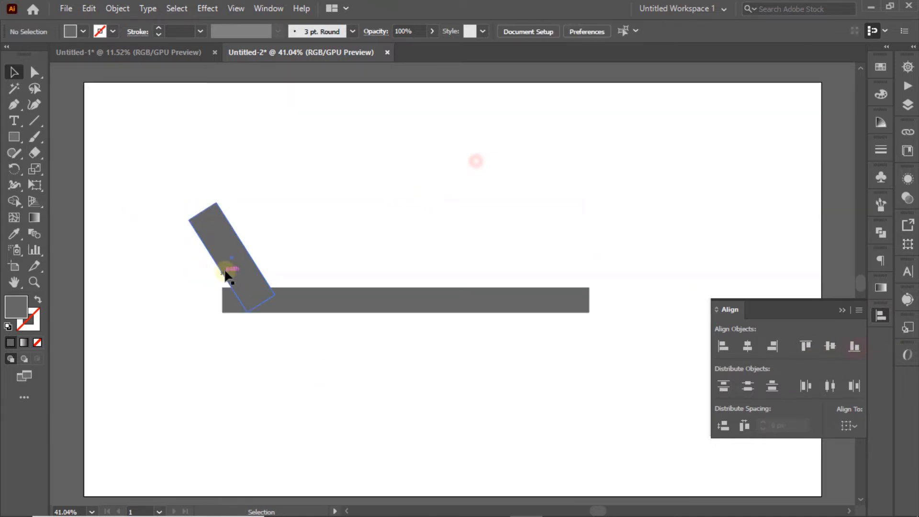
# Nudge the tilted bar slightly left so its lower end sits closer to the horizontal bar's left end
pyautogui.click(230, 267)
pyautogui.press('Left')
pyautogui.press('Left')
pyautogui.press('Left')
pyautogui.press('Left')
pyautogui.press('Left')
pyautogui.press('Left')
pyautogui.press('Left')
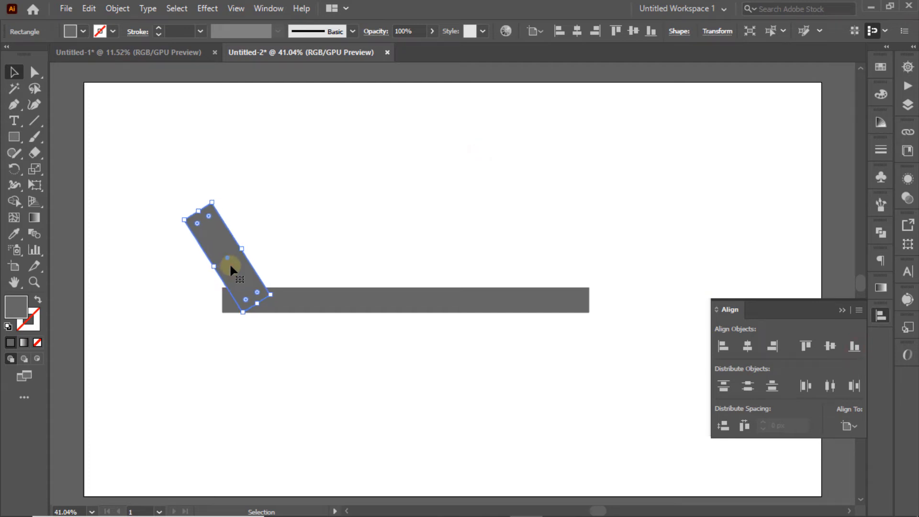
# Merge the two overlapping bars into one bent profile with Shape Builder, eliminating the protruding lower-left corner
pyautogui.moveTo(171, 217); pyautogui.dragTo(354, 371)
pyautogui.hotkey('shift', 'm')
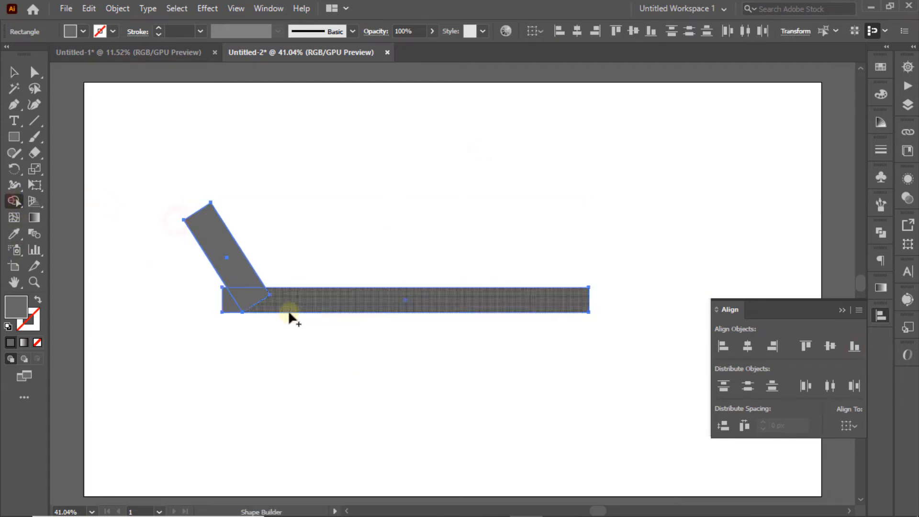
pyautogui.moveTo(226, 310); pyautogui.dragTo(247, 279)
pyautogui.click(15, 73)
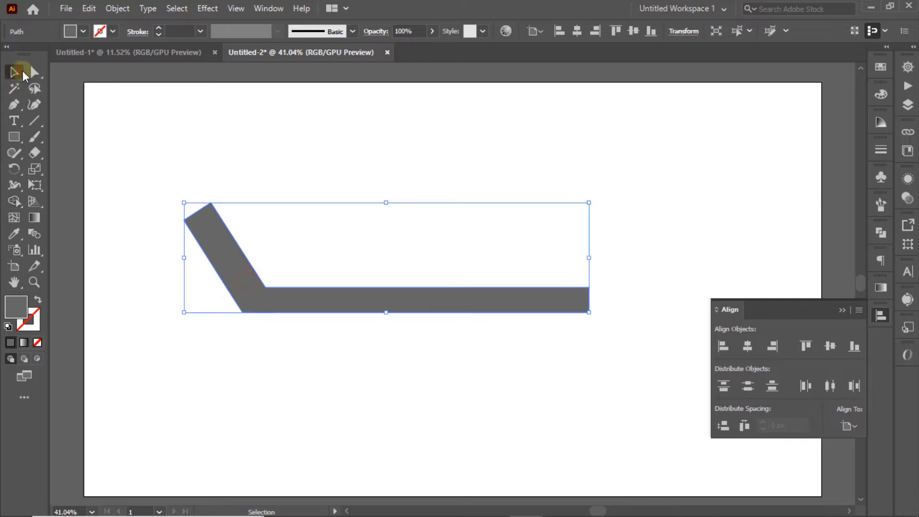
# Round the profile's slanted end and both corners of its bend, giving the outer bend a radius of about 72 px
pyautogui.click(32, 71)
pyautogui.moveTo(154, 201); pyautogui.dragTo(287, 252)
pyautogui.click(265, 287)
pyautogui.click(242, 314)
pyautogui.moveTo(246, 303); pyautogui.dragTo(257, 286)
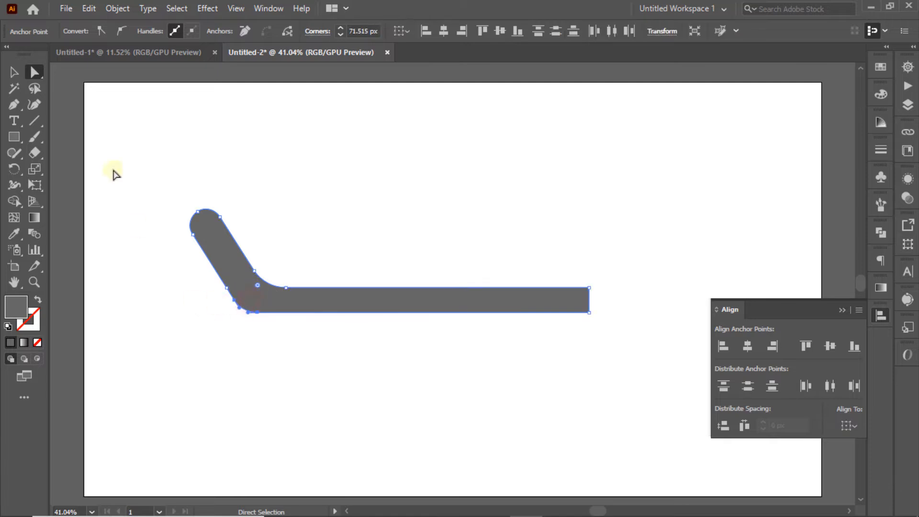
# Scale the rounded profile down proportionally and move it toward the artboard's left side
pyautogui.click(17, 73)
pyautogui.click(533, 174)
pyautogui.click(881, 316)
pyautogui.click(544, 302)
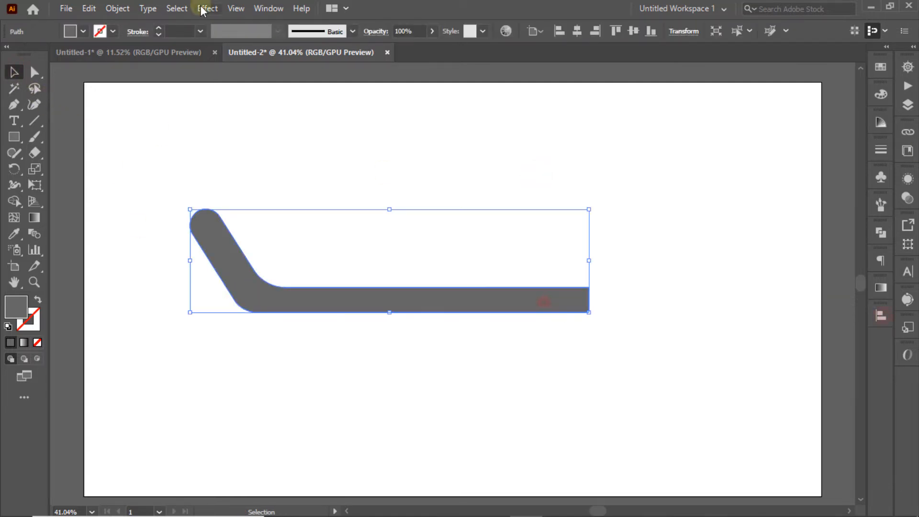
pyautogui.moveTo(387, 209); pyautogui.dragTo(385, 232)
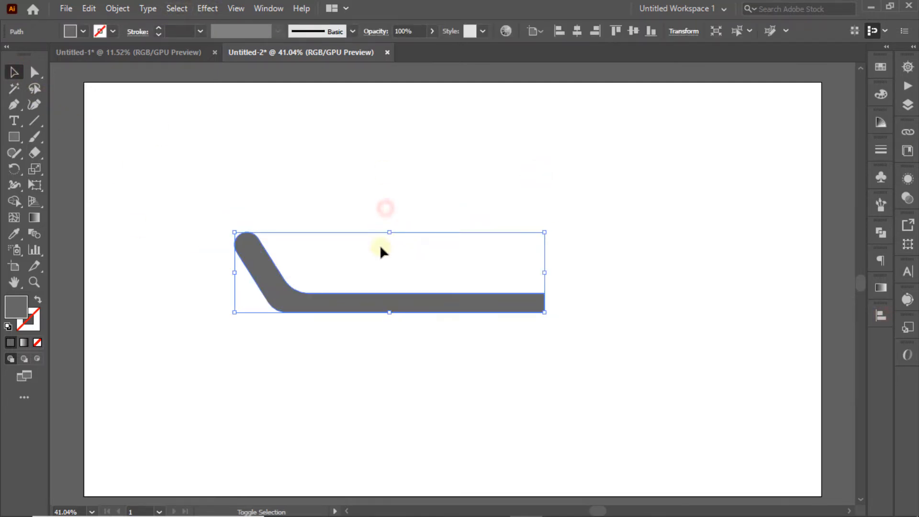
pyautogui.moveTo(415, 306); pyautogui.dragTo(364, 316)
# Set up a 3D Revolve effect on the profile, revolving 360° from the Right Edge with the preview shown
pyautogui.click(216, 8)
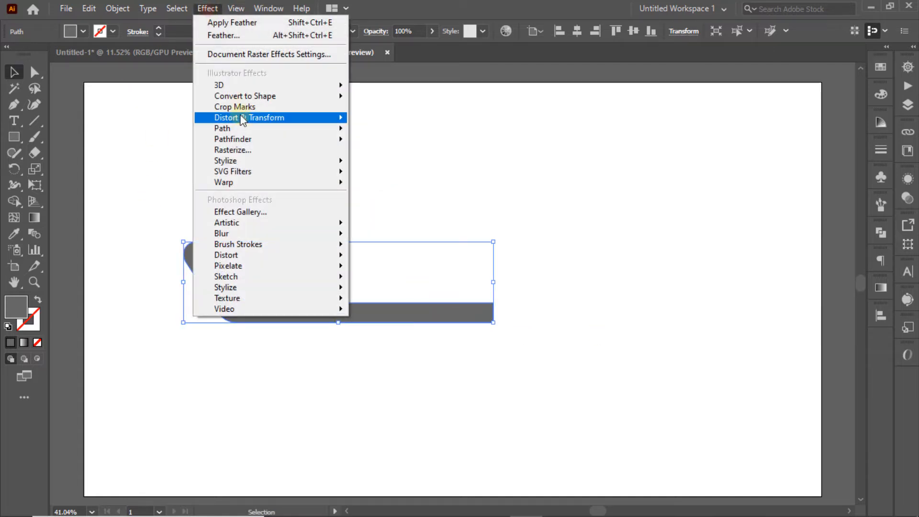
pyautogui.moveTo(224, 85)
pyautogui.click(442, 102)
pyautogui.moveTo(344, 61); pyautogui.dragTo(796, 41)
pyautogui.click(552, 433)
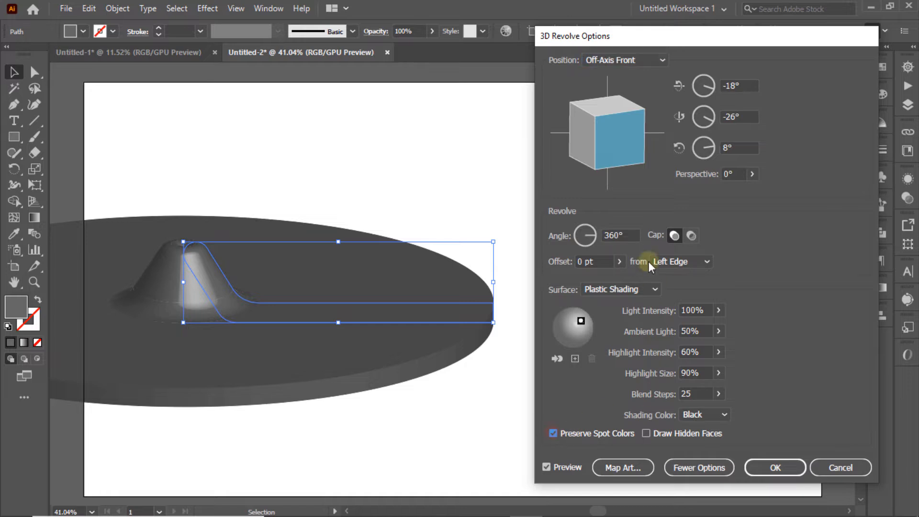
pyautogui.click(688, 262)
pyautogui.click(682, 290)
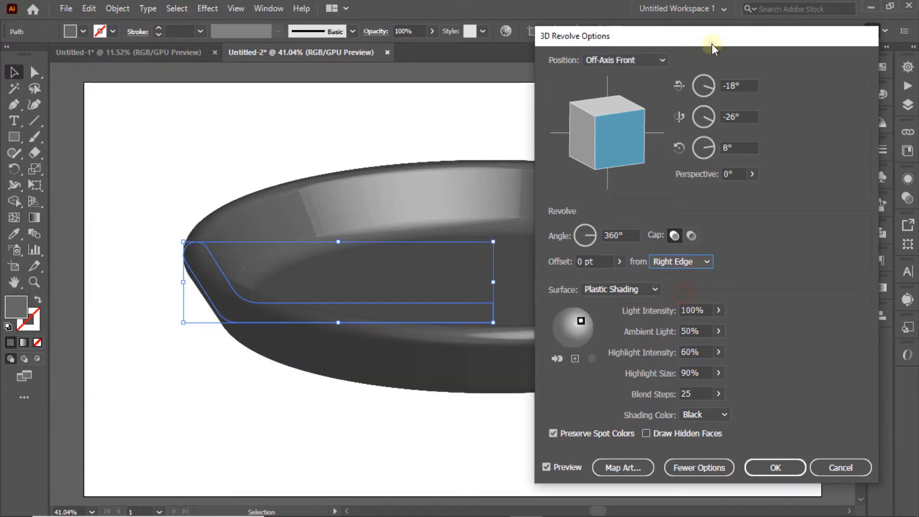
# Apply the revolve in the Isometric Right position, then shrink the pan slightly and move it toward the artboard's lower left
pyautogui.moveTo(703, 39); pyautogui.dragTo(185, 43)
pyautogui.click(724, 67)
pyautogui.click(715, 301)
pyautogui.click(226, 481)
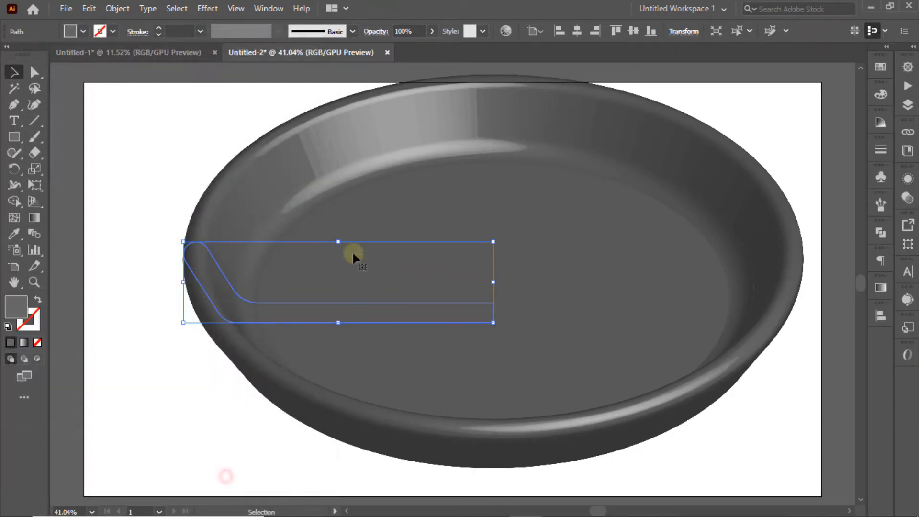
pyautogui.moveTo(338, 240); pyautogui.dragTo(332, 253)
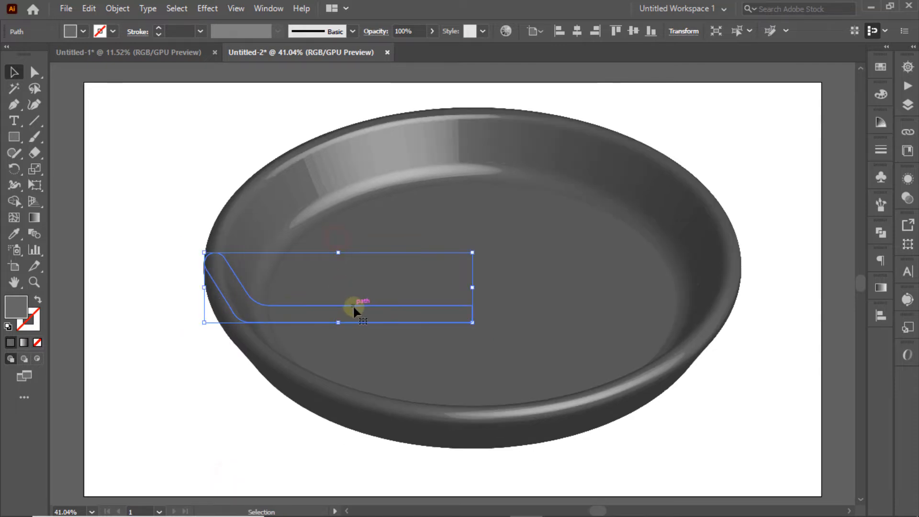
pyautogui.moveTo(353, 304); pyautogui.dragTo(261, 353)
# Edit the pan's 3D Revolve effect to move its light near the sphere's top center, and scale the pan down further
pyautogui.click(908, 178)
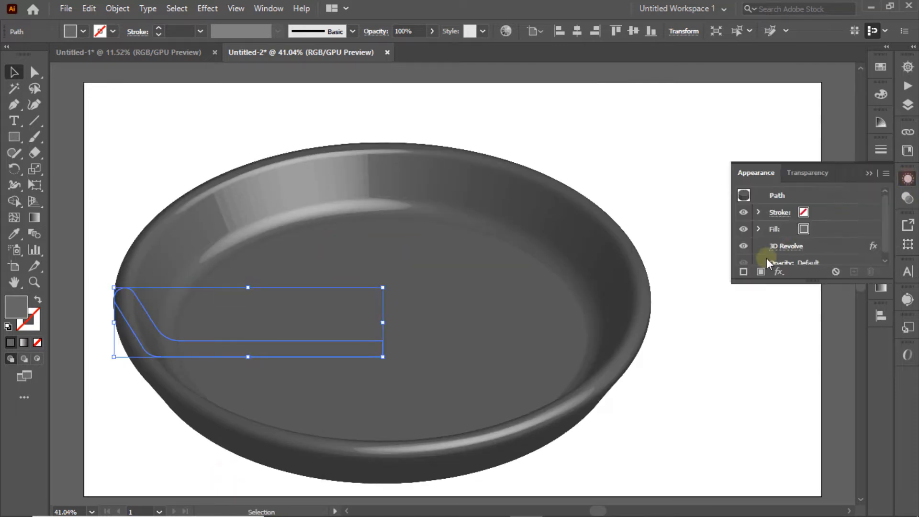
pyautogui.click(785, 246)
pyautogui.moveTo(297, 69); pyautogui.dragTo(907, 42)
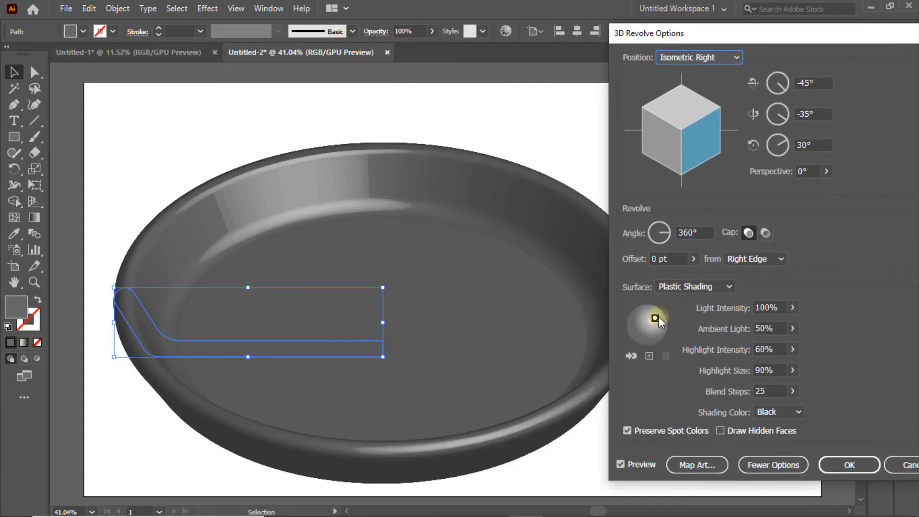
pyautogui.moveTo(654, 318)
pyautogui.mouseDown()
pyautogui.moveTo(651, 328)
pyautogui.moveTo(651, 315)
pyautogui.mouseUp()
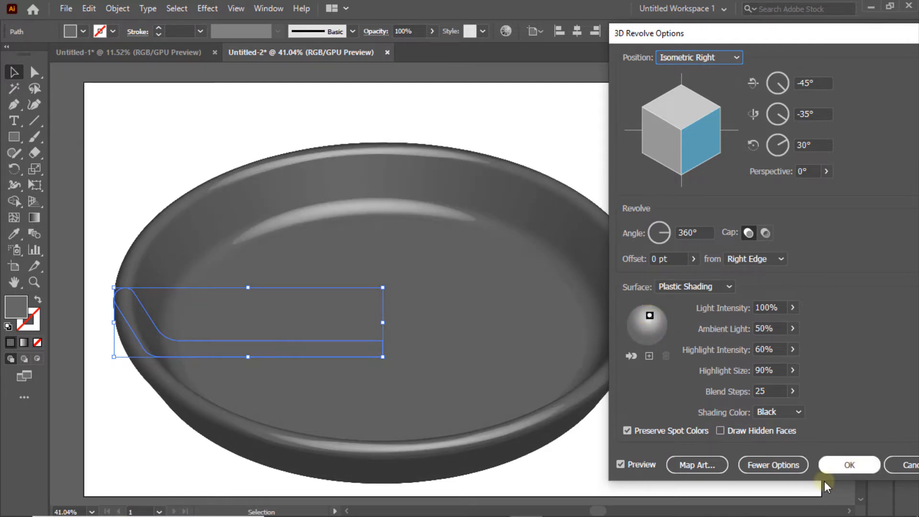
pyautogui.click(849, 472)
pyautogui.click(732, 366)
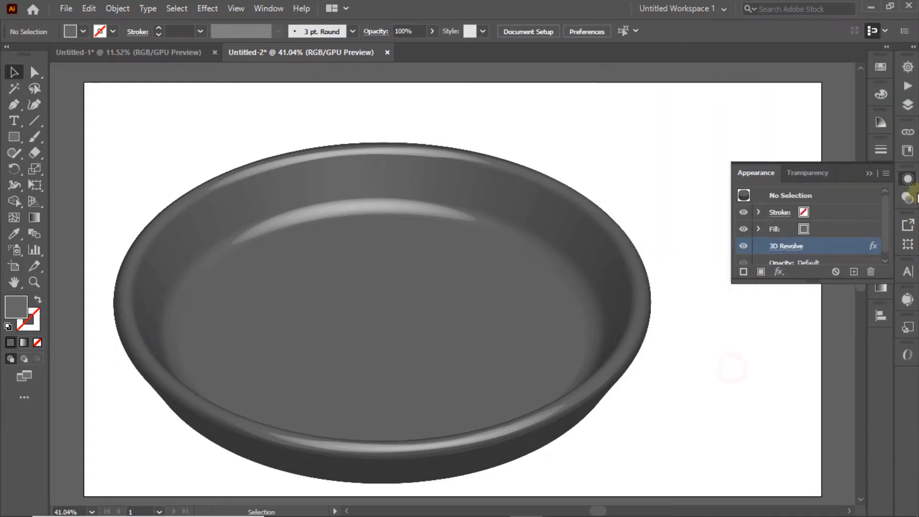
pyautogui.click(908, 179)
pyautogui.click(505, 413)
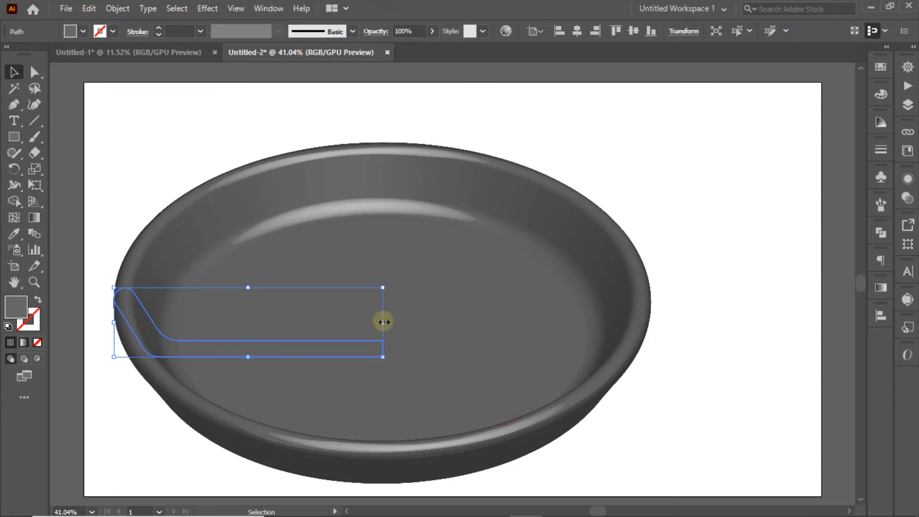
pyautogui.moveTo(383, 323); pyautogui.dragTo(339, 323)
# Draw a tall thin vertical rectangle, move it into the empty area right of the pan, and narrow it slightly
pyautogui.press('m')
pyautogui.moveTo(567, 182); pyautogui.dragTo(599, 453)
pyautogui.press('v')
pyautogui.moveTo(577, 367); pyautogui.dragTo(656, 328)
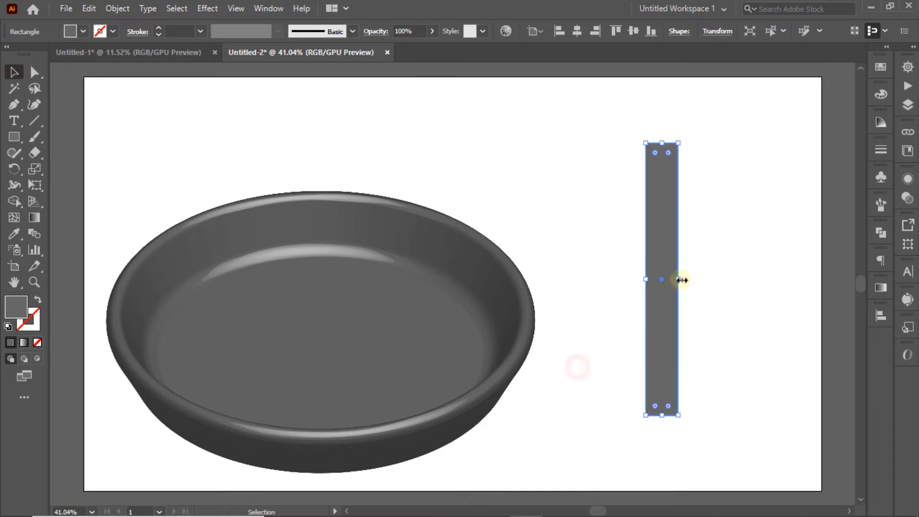
pyautogui.moveTo(682, 280)
pyautogui.mouseDown()
pyautogui.moveTo(637, 285)
pyautogui.moveTo(675, 285)
pyautogui.mouseUp()
pyautogui.click(730, 285)
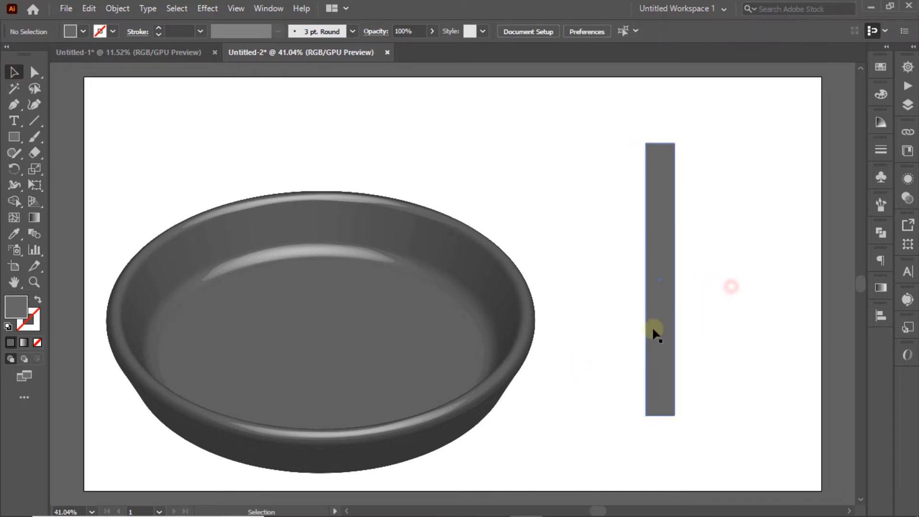
# Round the upper-left corner of the tall bar and move the bar slightly left and down
pyautogui.moveTo(653, 330); pyautogui.dragTo(660, 400)
pyautogui.click(34, 72)
pyautogui.moveTo(650, 203); pyautogui.dragTo(672, 242)
pyautogui.press('v')
pyautogui.moveTo(675, 429); pyautogui.dragTo(640, 375)
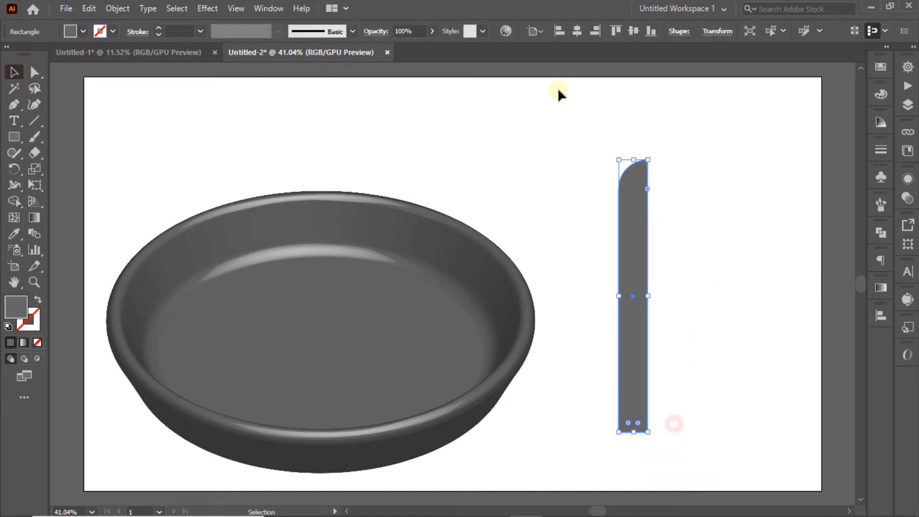
# Fill the bar with orange and set up a 3D Revolve in the Isometric Top position, revolving 360° from the Right Edge
pyautogui.click(75, 31)
pyautogui.click(9, 63)
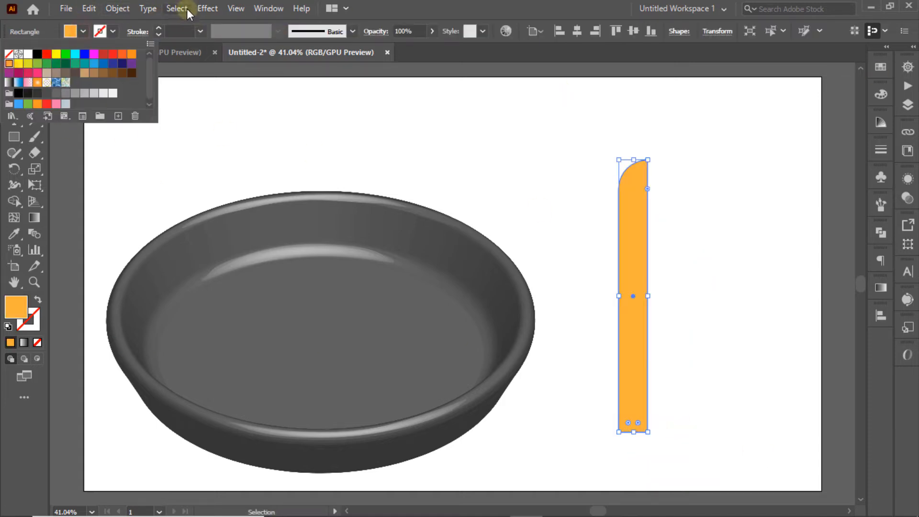
pyautogui.click(207, 8)
pyautogui.moveTo(240, 86)
pyautogui.click(378, 104)
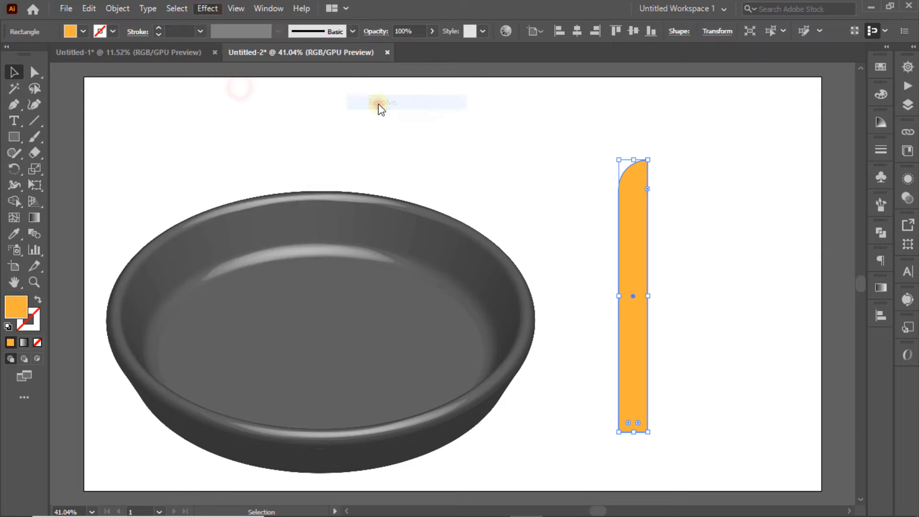
pyautogui.click(227, 33)
pyautogui.click(216, 280)
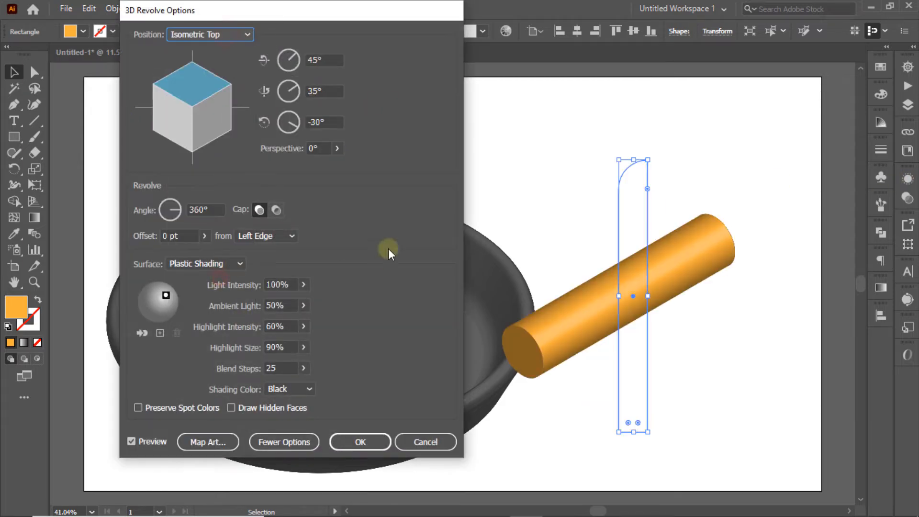
pyautogui.click(277, 236)
pyautogui.click(268, 266)
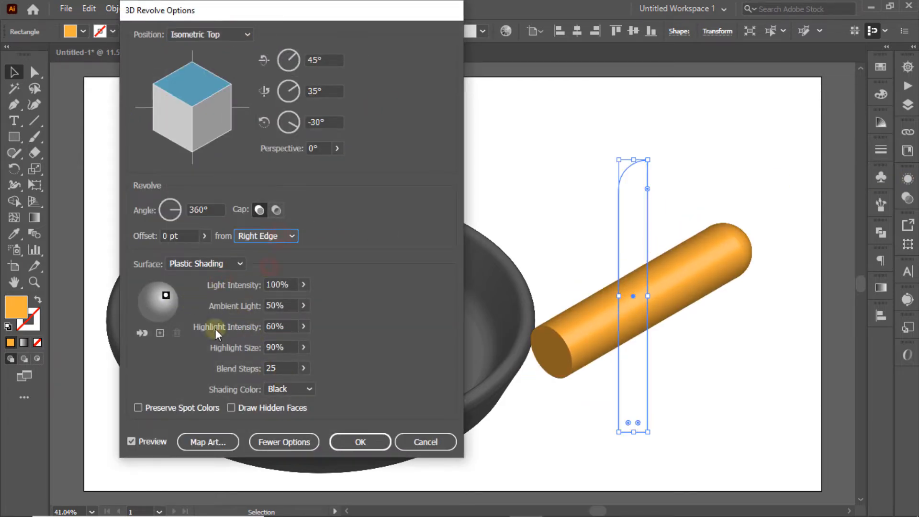
pyautogui.moveTo(164, 294); pyautogui.dragTo(159, 291)
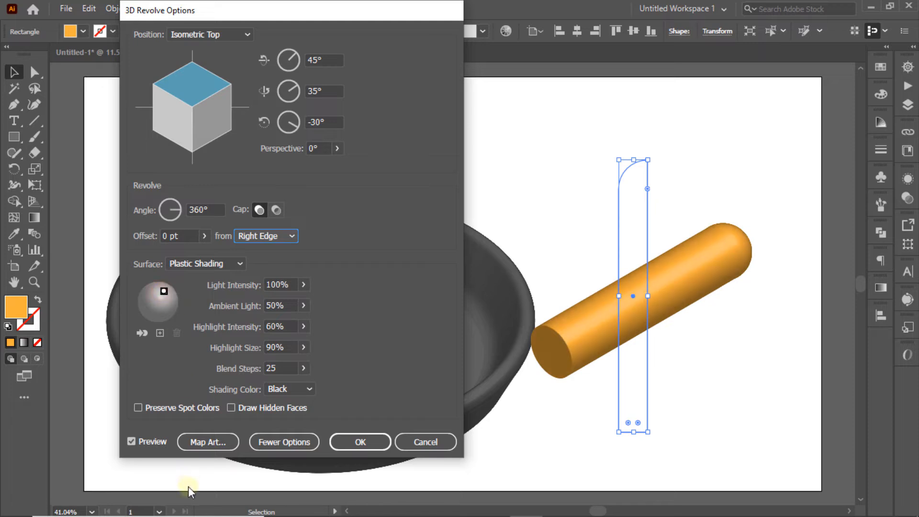
# Preserve spot colors and map New Symbol 1 onto surface 1 of the revolved handle, scaled to fit, with shaded artwork
pyautogui.click(137, 407)
pyautogui.click(190, 443)
pyautogui.click(250, 43)
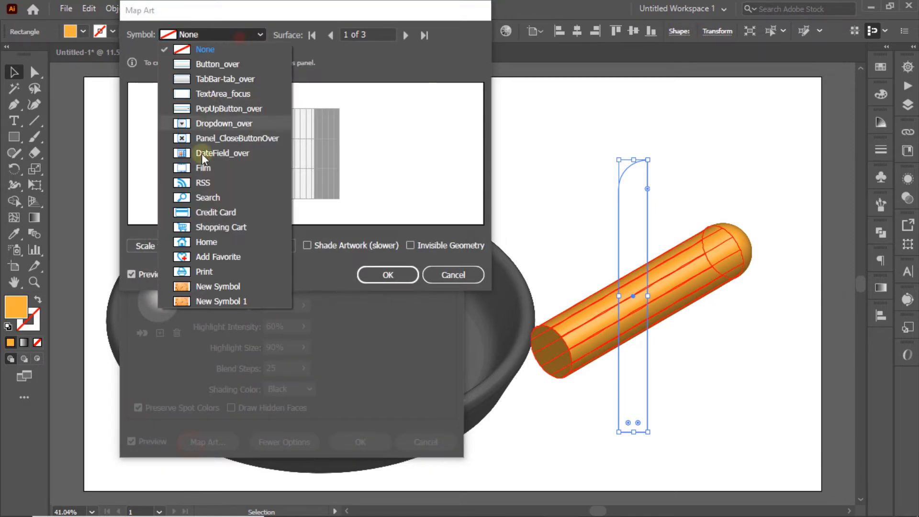
pyautogui.click(194, 299)
pyautogui.click(148, 252)
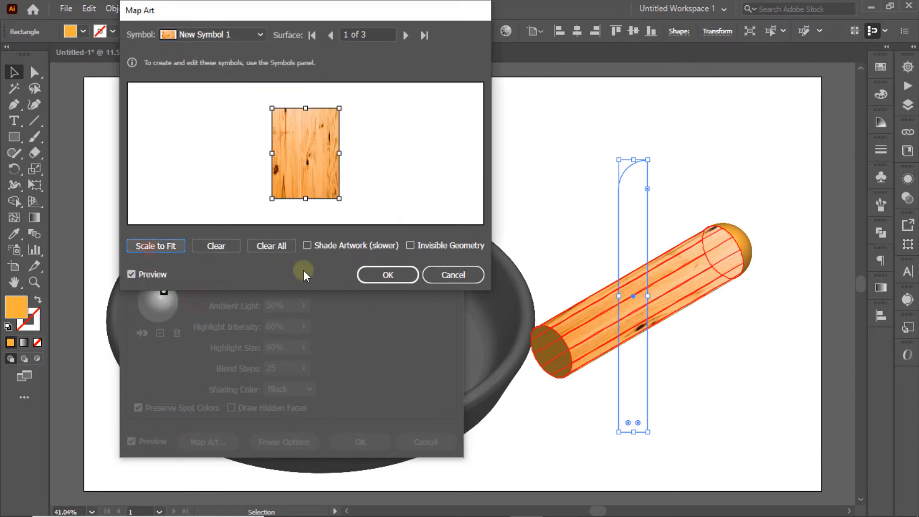
pyautogui.click(307, 245)
# Map New Symbol 1 onto surface 2, the handle's flat end, scaled to fit
pyautogui.click(406, 35)
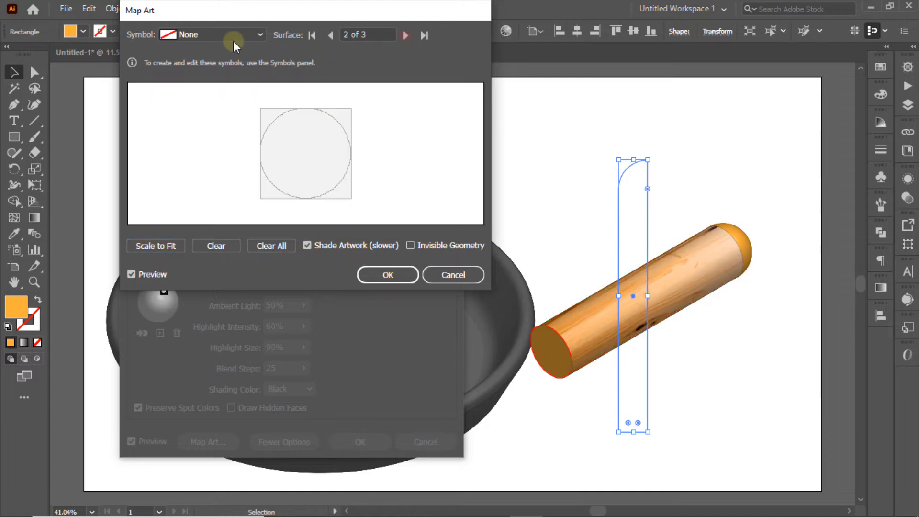
pyautogui.click(234, 37)
pyautogui.click(199, 302)
pyautogui.click(148, 247)
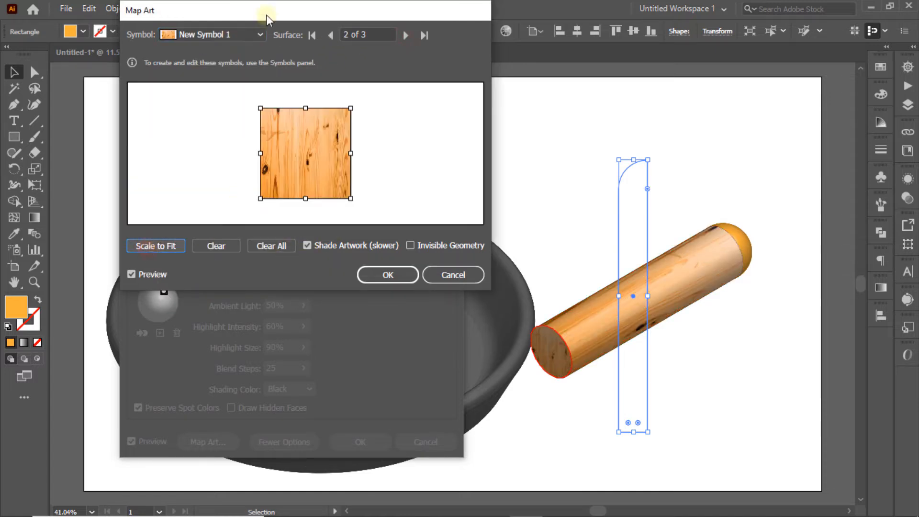
# Map New Symbol 1 onto surface 3, the handle's rounded tip, scale it to fit, and accept the mapped artwork
pyautogui.click(402, 35)
pyautogui.click(244, 34)
pyautogui.click(199, 302)
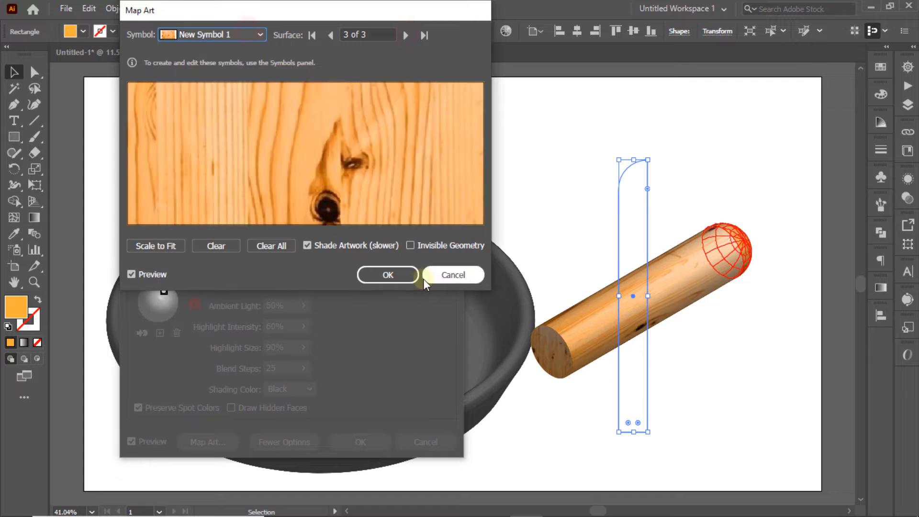
pyautogui.click(154, 246)
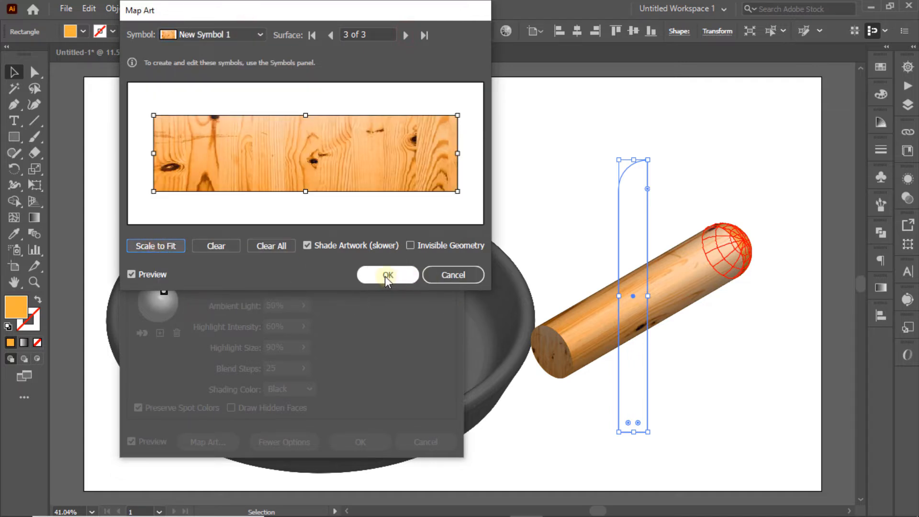
pyautogui.moveTo(391, 155); pyautogui.dragTo(340, 152)
pyautogui.click(166, 247)
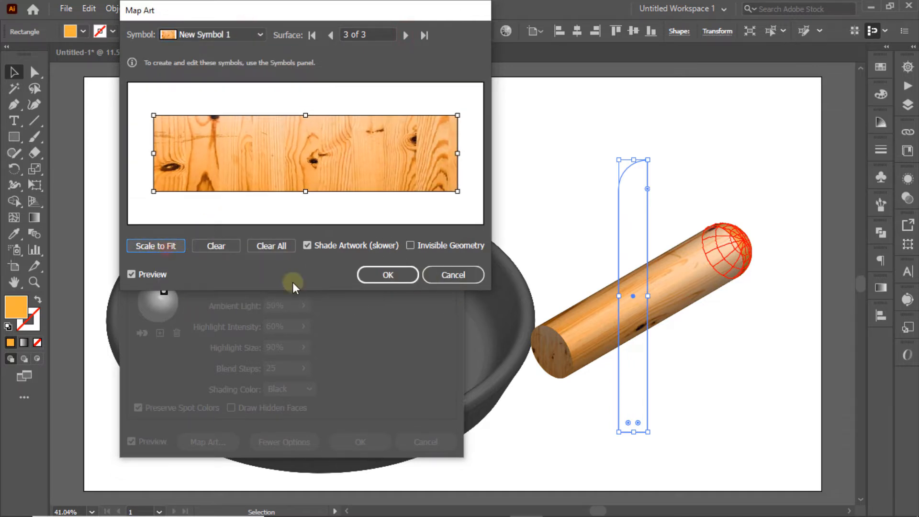
pyautogui.click(400, 277)
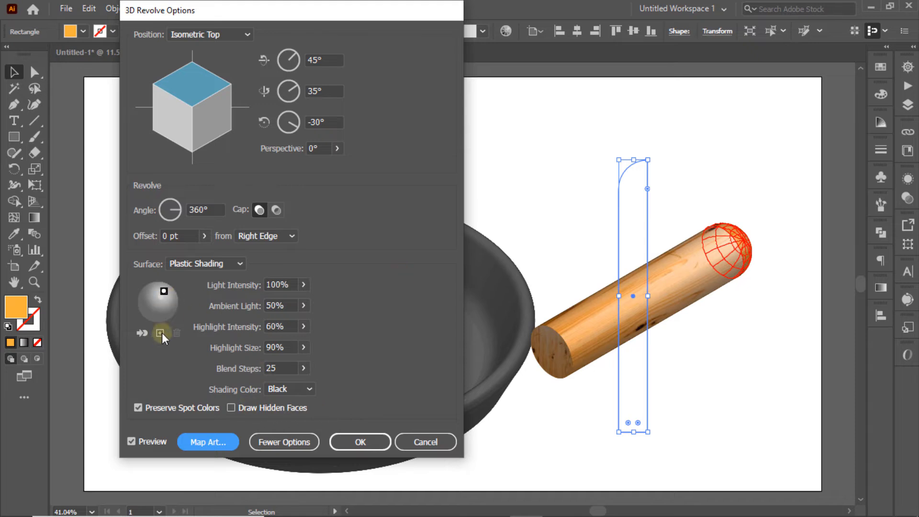
# Move the handle's light to the sphere's top center and add a second light just below and left of its center
pyautogui.moveTo(163, 295); pyautogui.dragTo(144, 291)
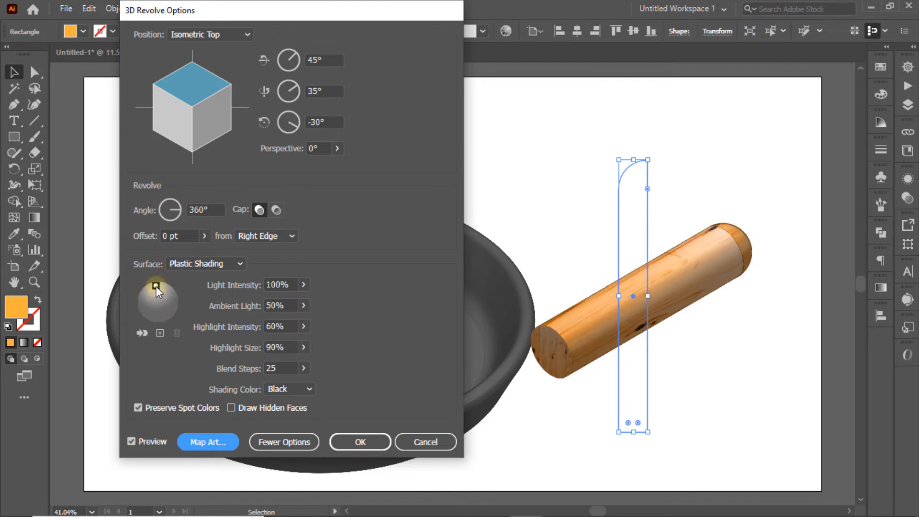
pyautogui.moveTo(157, 289); pyautogui.dragTo(159, 287)
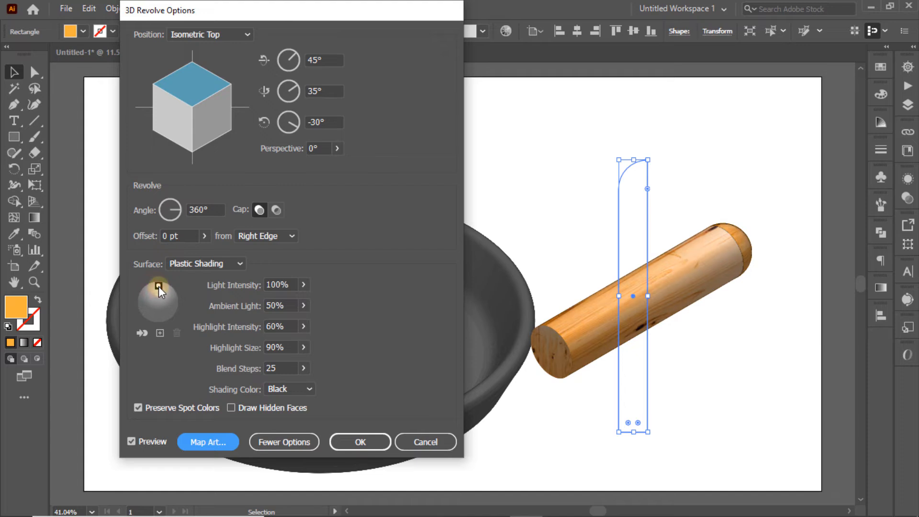
pyautogui.click(160, 333)
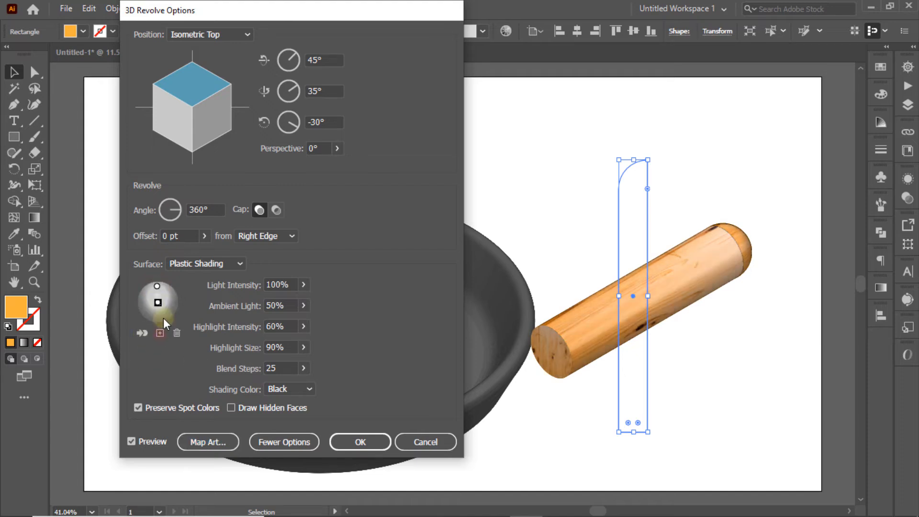
pyautogui.moveTo(163, 303); pyautogui.dragTo(159, 306)
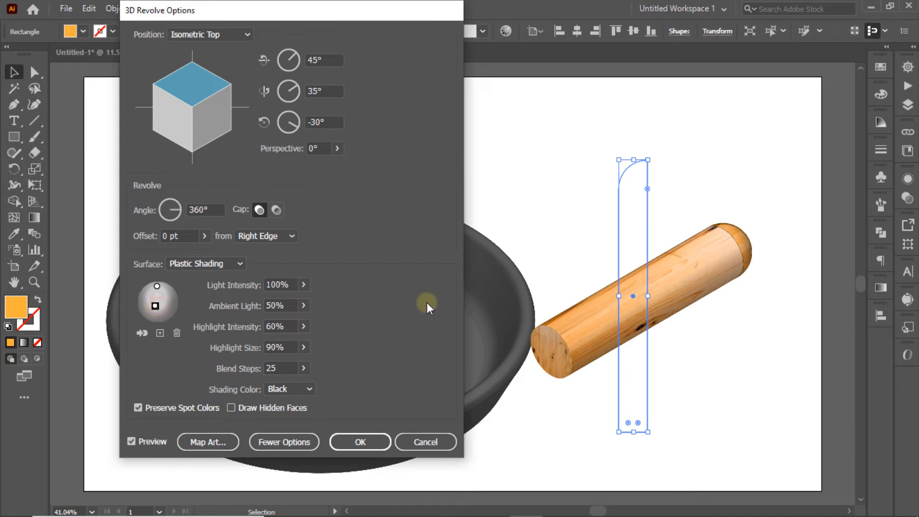
# Lower the intensity of the second light, set the top light's intensity to 89%, and apply the handle's revolve effect
pyautogui.click(304, 284)
pyautogui.moveTo(305, 302)
pyautogui.mouseDown()
pyautogui.moveTo(272, 300)
pyautogui.moveTo(295, 303)
pyautogui.mouseUp()
pyautogui.click(155, 286)
pyautogui.click(302, 285)
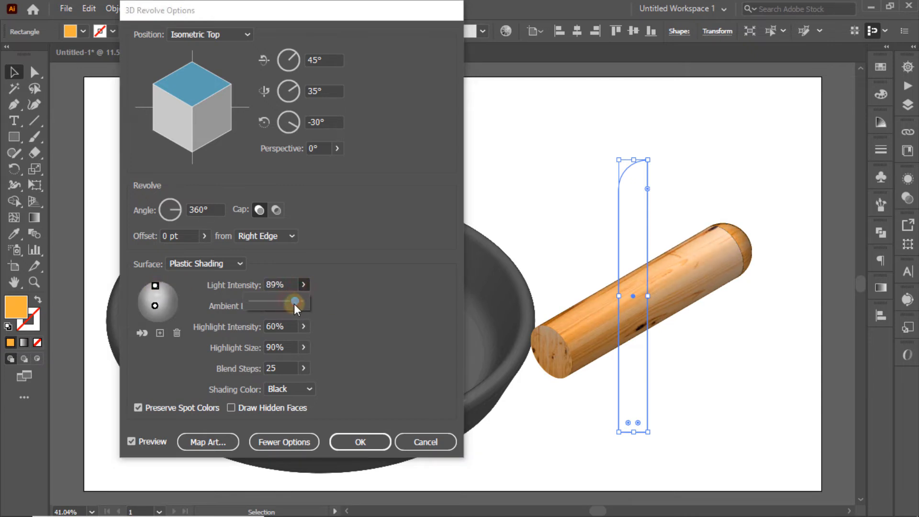
pyautogui.click(360, 442)
# Lengthen the wooden handle and move it into the artboard's upper-right area
pyautogui.click(713, 383)
pyautogui.click(632, 410)
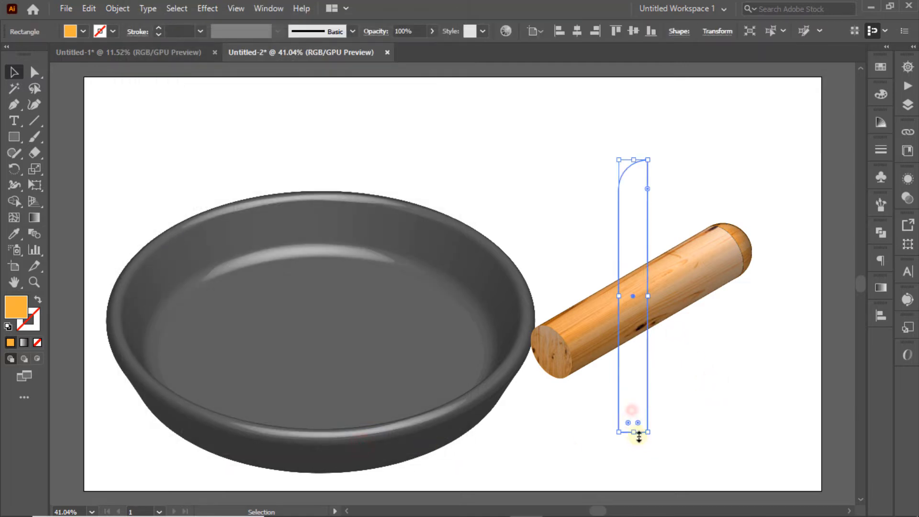
pyautogui.moveTo(634, 432); pyautogui.dragTo(634, 462)
pyautogui.moveTo(631, 344); pyautogui.dragTo(668, 221)
pyautogui.moveTo(702, 259); pyautogui.dragTo(667, 195)
pyautogui.click(663, 352)
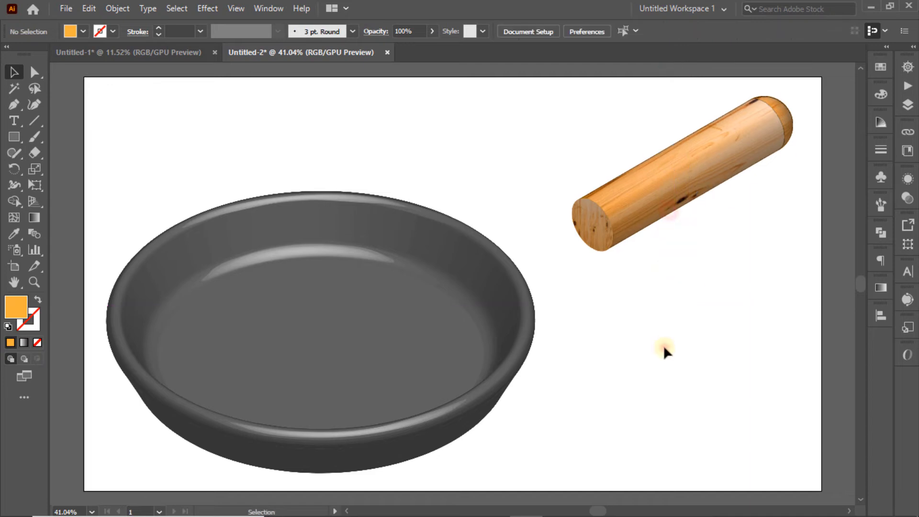
# Draw a short upright rectangle in the empty space below the wooden handle and fill it with light gray
pyautogui.click(21, 136)
pyautogui.moveTo(608, 301); pyautogui.dragTo(640, 405)
pyautogui.click(14, 72)
pyautogui.click(83, 32)
pyautogui.click(84, 93)
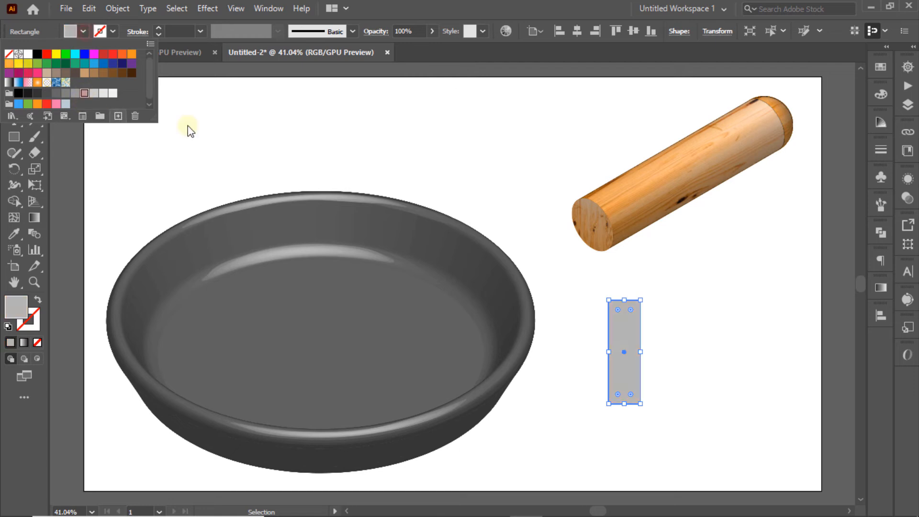
# Apply a 3D Revolve to the gray rectangle in the Isometric Top position, with the light moved slightly up and spot colors preserved
pyautogui.click(207, 8)
pyautogui.click(246, 85)
pyautogui.click(404, 101)
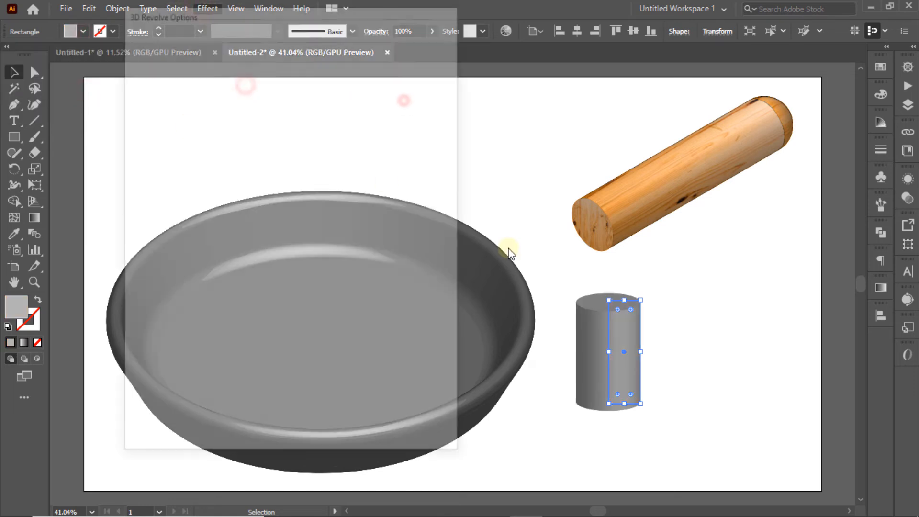
pyautogui.click(235, 35)
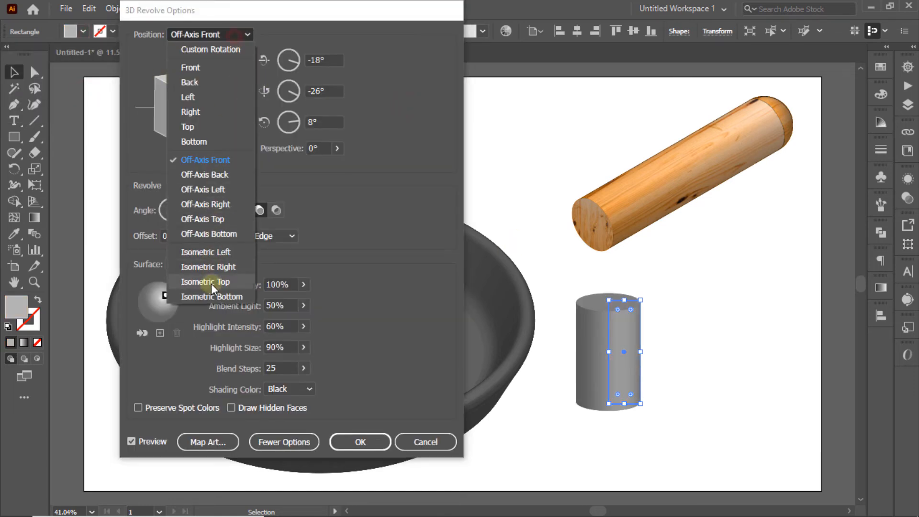
pyautogui.click(211, 283)
pyautogui.moveTo(165, 295); pyautogui.dragTo(163, 292)
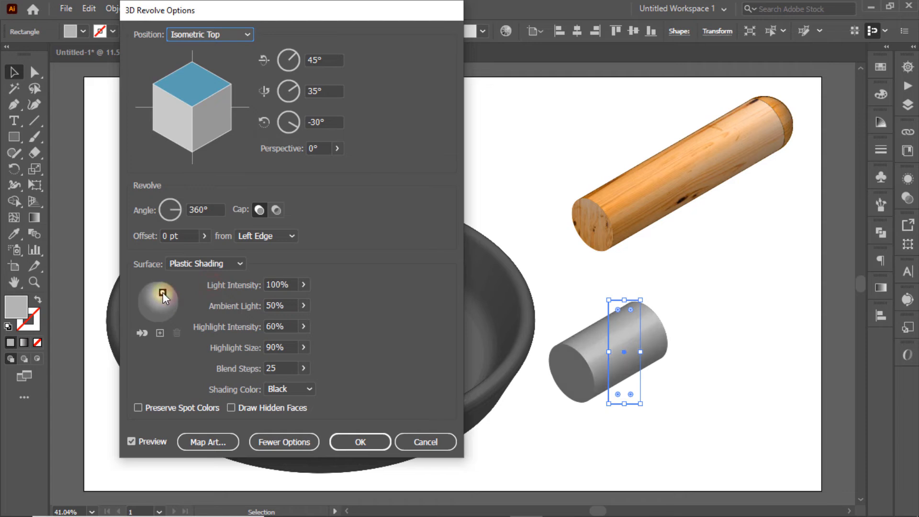
pyautogui.click(138, 408)
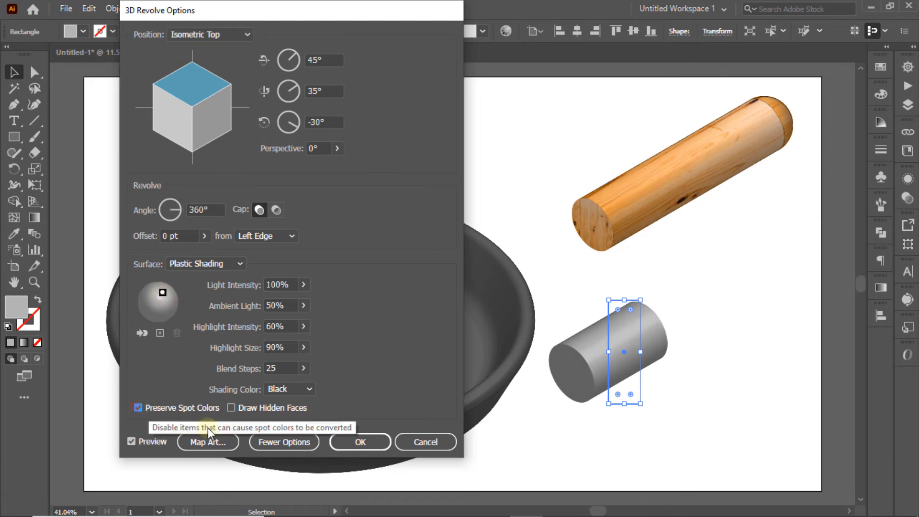
pyautogui.click(364, 442)
# Move the gray cylinder between the pan and the wooden handle, and bring the pan in front of it
pyautogui.moveTo(631, 354); pyautogui.dragTo(567, 251)
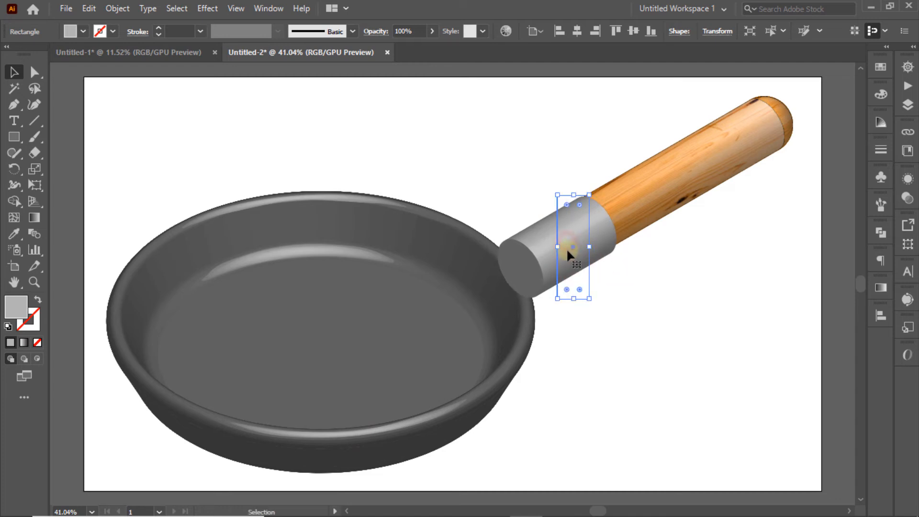
pyautogui.click(675, 191)
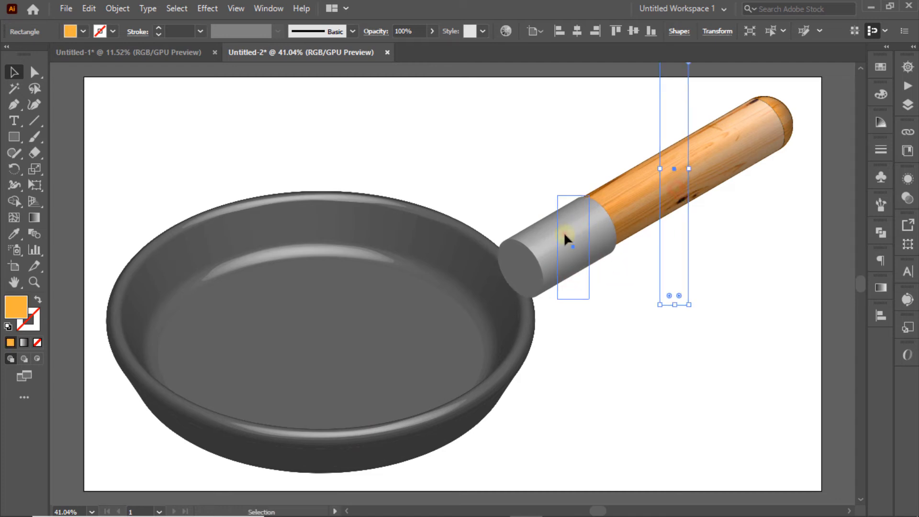
pyautogui.click(565, 234)
pyautogui.click(406, 327)
pyautogui.rightClick(313, 355)
pyautogui.moveTo(450, 281)
pyautogui.click(483, 281)
pyautogui.click(655, 341)
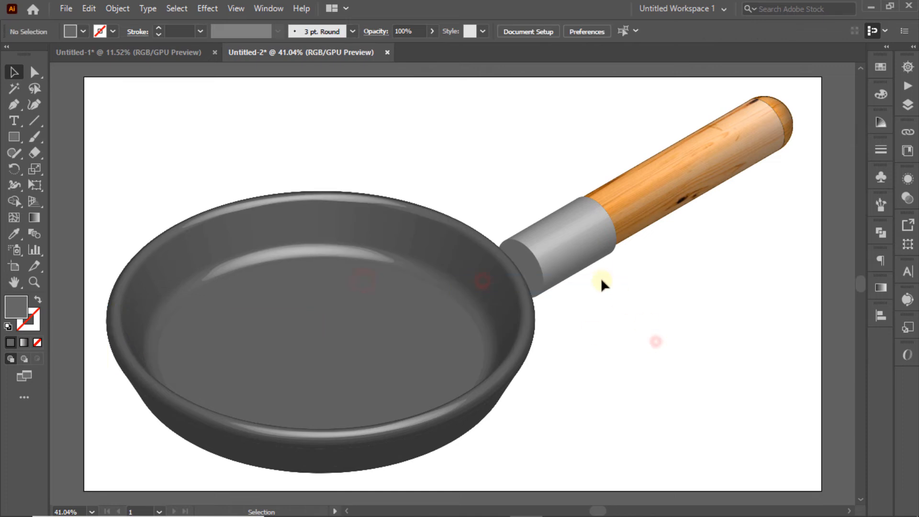
# Enlarge the pan so its rim overlaps more of the gray collar, and narrow the collar slightly
pyautogui.click(565, 251)
pyautogui.click(440, 357)
pyautogui.moveTo(323, 340); pyautogui.dragTo(338, 340)
pyautogui.click(691, 319)
pyautogui.click(573, 261)
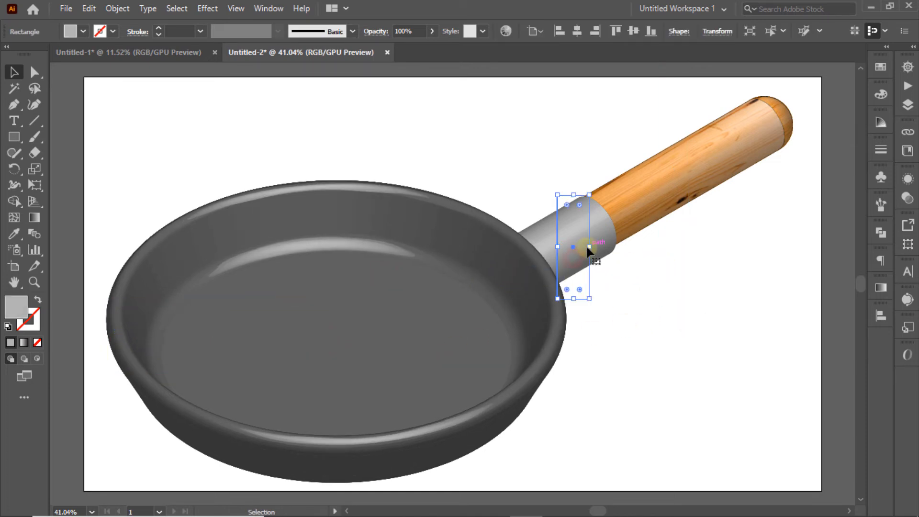
pyautogui.moveTo(590, 248); pyautogui.dragTo(589, 249)
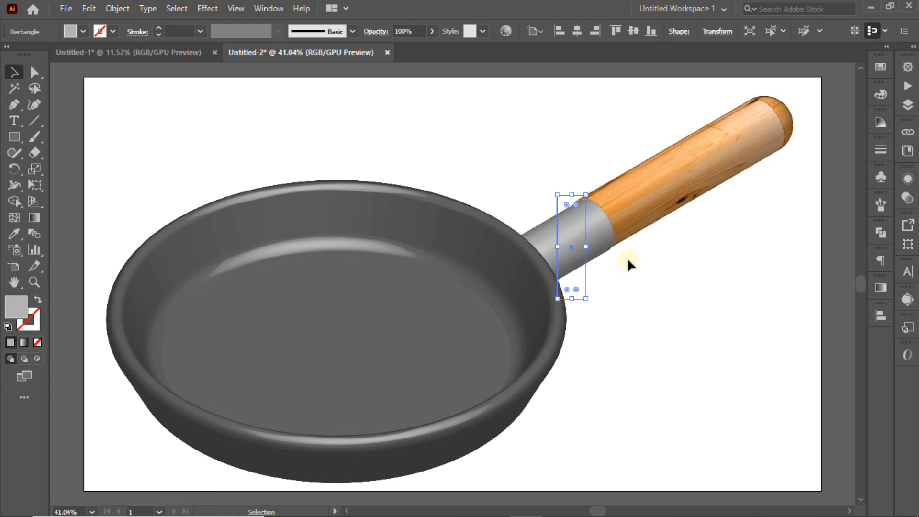
# Nudge the gray collar slightly down and to the right so it lines up with the end of the wooden handle
pyautogui.click(647, 265)
pyautogui.click(908, 67)
pyautogui.click(809, 187)
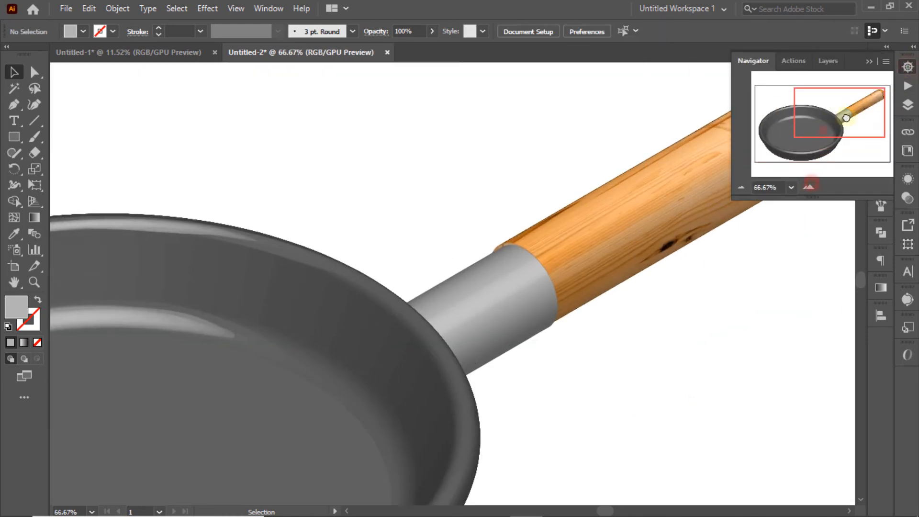
pyautogui.click(482, 327)
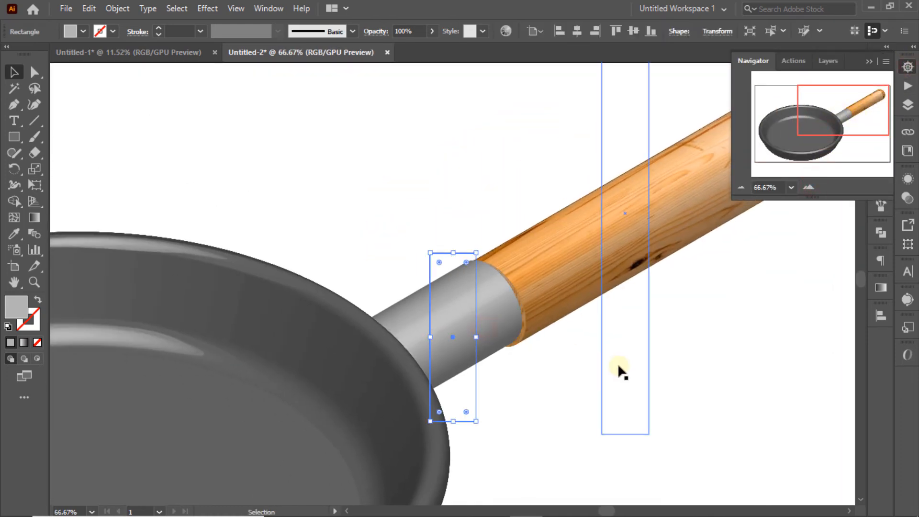
pyautogui.press('Down')
pyautogui.press('Down')
pyautogui.press('Down')
pyautogui.press('Down')
pyautogui.press('Down')
pyautogui.press('Down')
pyautogui.press('Down')
pyautogui.press('Down')
pyautogui.press('Down')
pyautogui.press('Down')
pyautogui.press('Up')
pyautogui.press('Up')
pyautogui.press('Up')
pyautogui.press('Up')
pyautogui.press('Up')
pyautogui.press('Up')
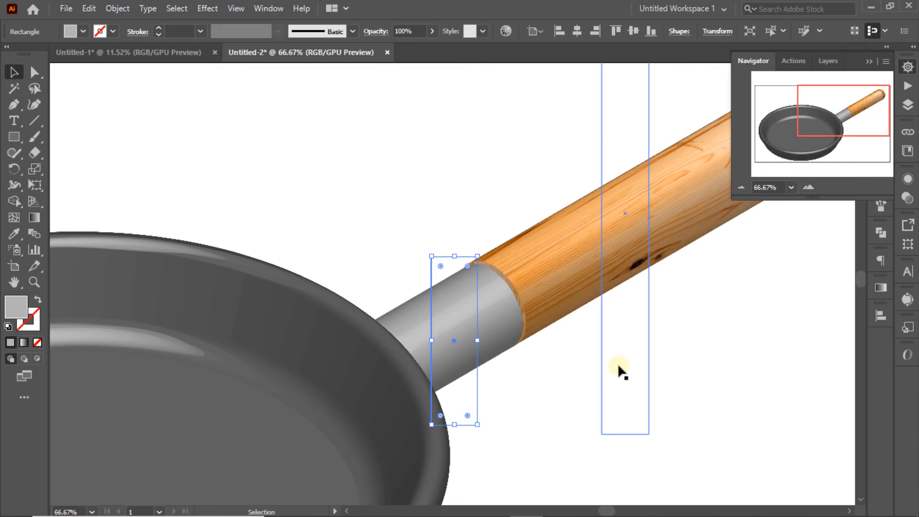
pyautogui.press('Right')
pyautogui.press('Right')
pyautogui.press('Right')
pyautogui.press('Right')
pyautogui.press('Right')
pyautogui.press('Right')
pyautogui.press('Right')
pyautogui.press('Right')
pyautogui.click(727, 319)
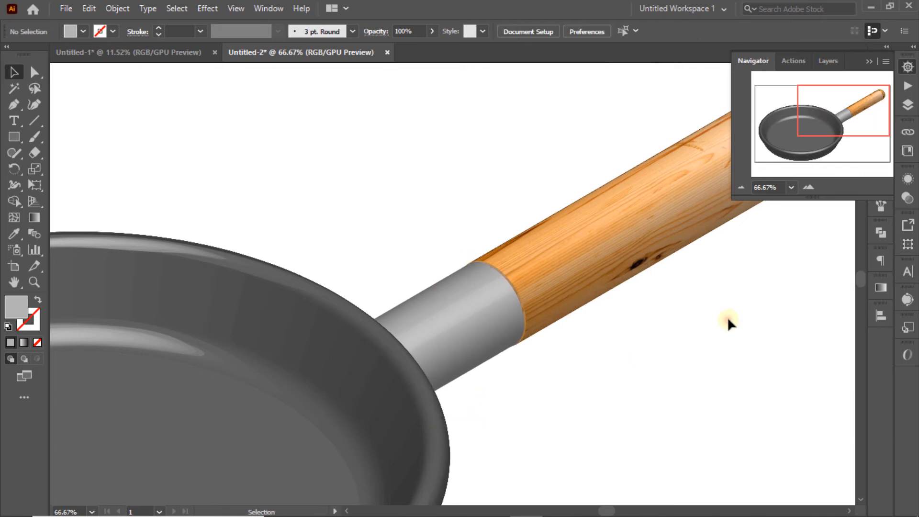
# Move the gray collar slightly left toward the pan, and lengthen the wooden handle by extending its profile downward
pyautogui.click(741, 187)
pyautogui.click(741, 187)
pyautogui.moveTo(849, 127); pyautogui.dragTo(840, 124)
pyautogui.click(496, 296)
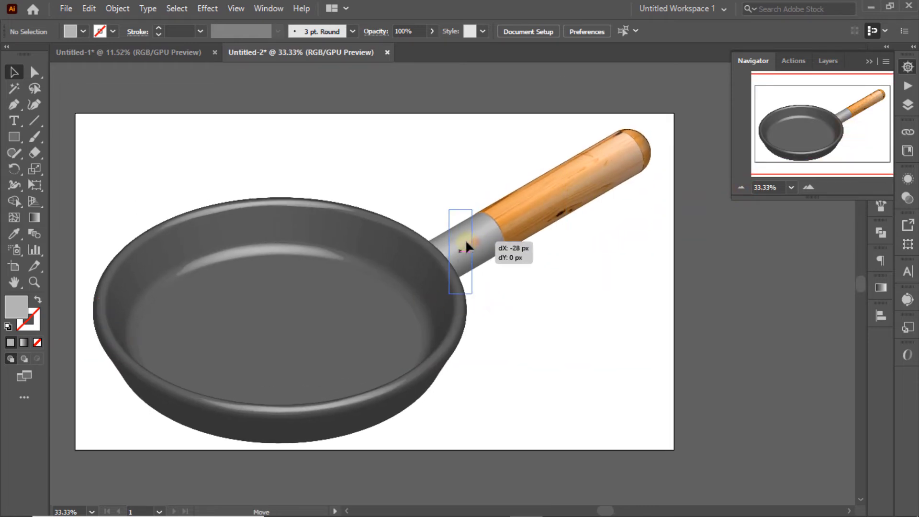
pyautogui.moveTo(467, 242); pyautogui.dragTo(459, 243)
pyautogui.click(522, 213)
pyautogui.moveTo(555, 299); pyautogui.dragTo(555, 322)
# Edit the handle's 3D Revolve map art and scale New Symbol 1 to fit all three surfaces
pyautogui.click(909, 180)
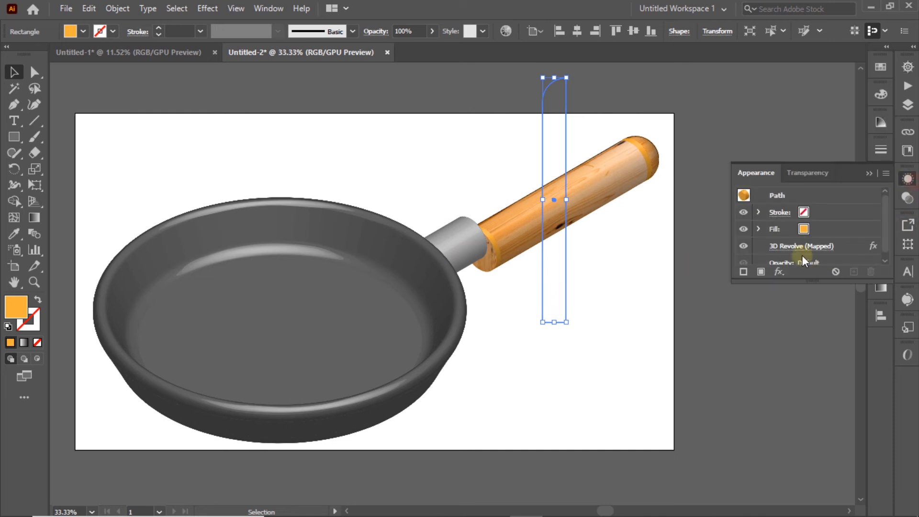
pyautogui.click(799, 245)
pyautogui.click(225, 442)
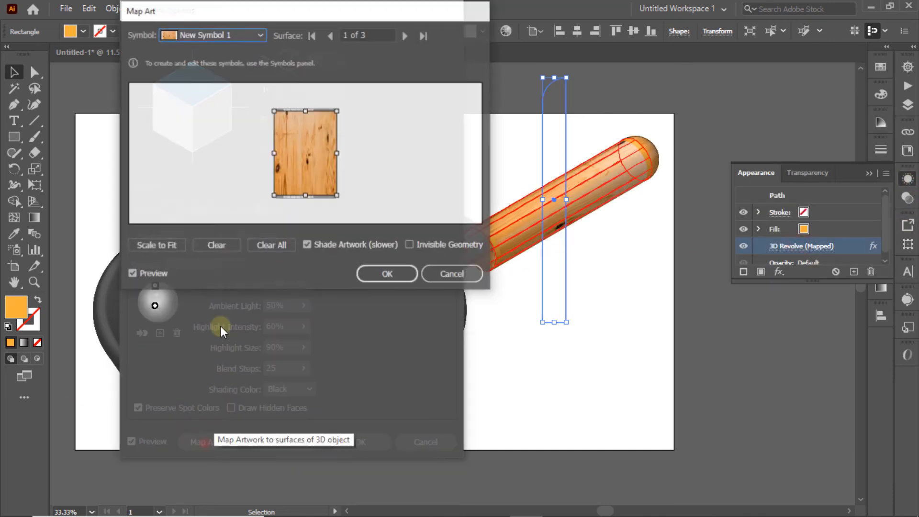
pyautogui.click(155, 246)
pyautogui.click(406, 37)
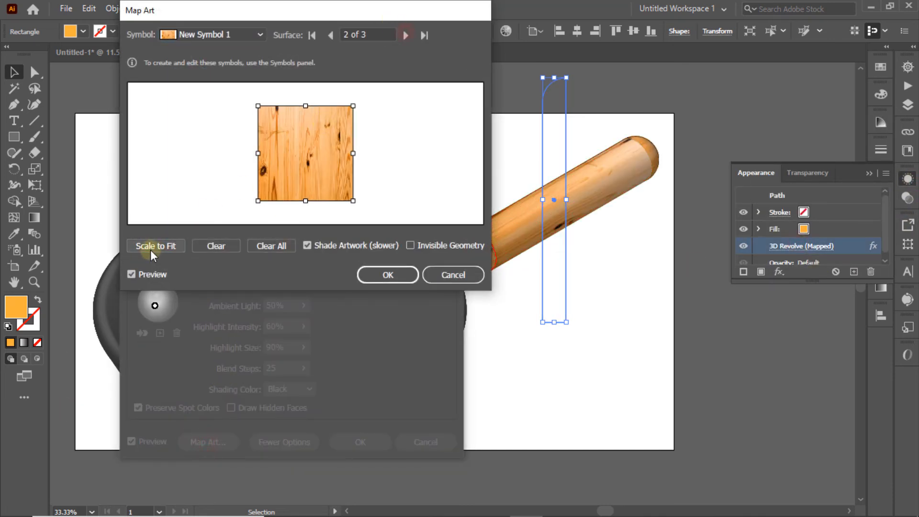
pyautogui.click(150, 246)
pyautogui.click(405, 36)
pyautogui.click(151, 245)
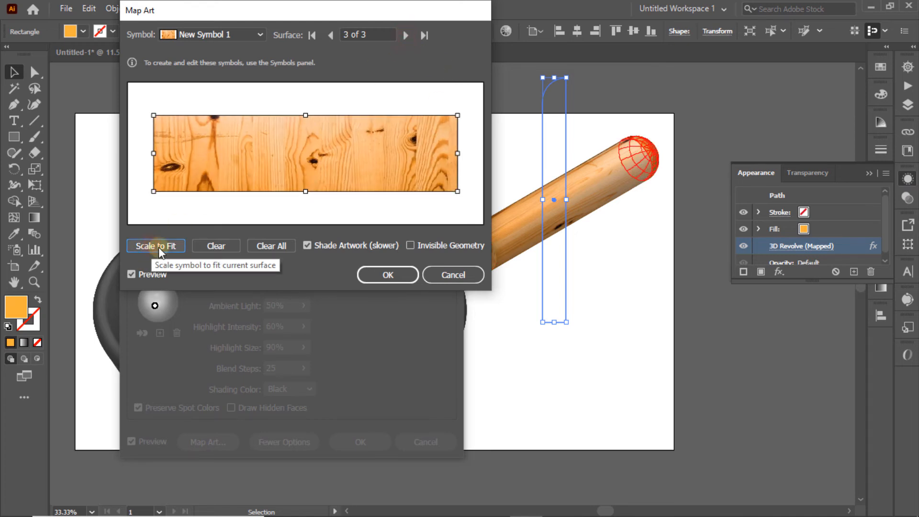
pyautogui.click(388, 275)
pyautogui.click(357, 442)
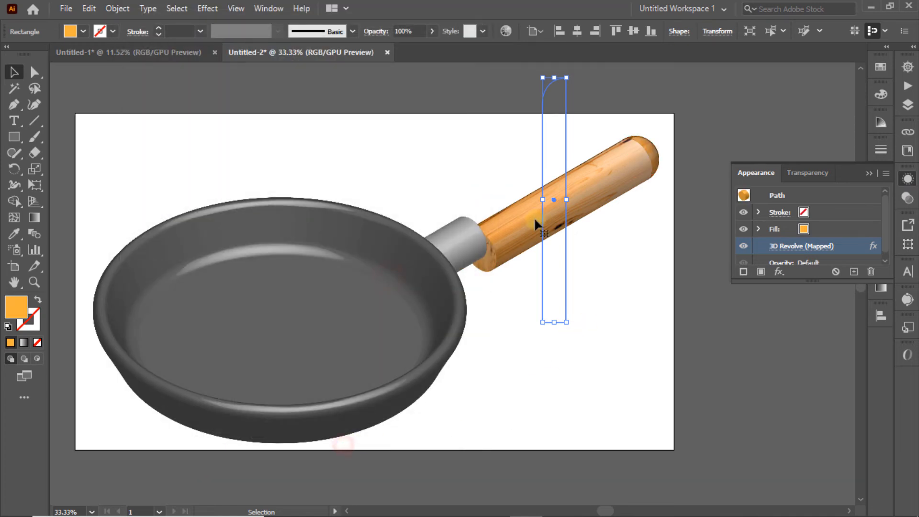
# Move the lengthened wooden handle up and to the left so its end meets the gray collar
pyautogui.moveTo(538, 227)
pyautogui.mouseDown()
pyautogui.moveTo(525, 211)
pyautogui.moveTo(540, 211)
pyautogui.mouseUp()
pyautogui.click(908, 67)
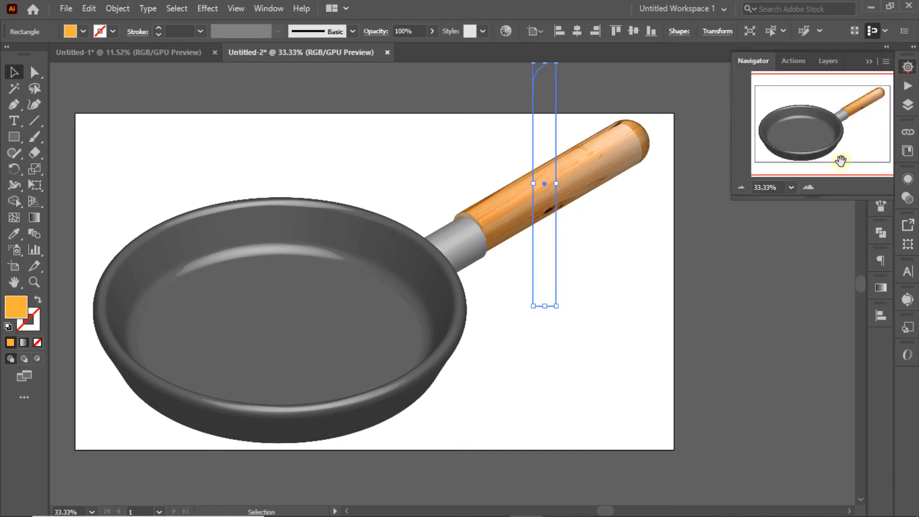
pyautogui.click(813, 187)
pyautogui.click(813, 188)
pyautogui.click(813, 188)
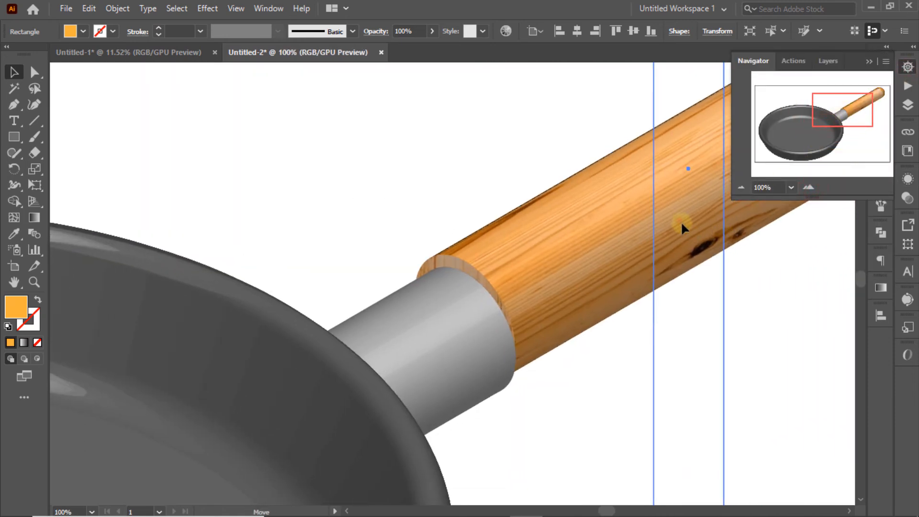
pyautogui.moveTo(682, 224); pyautogui.dragTo(685, 227)
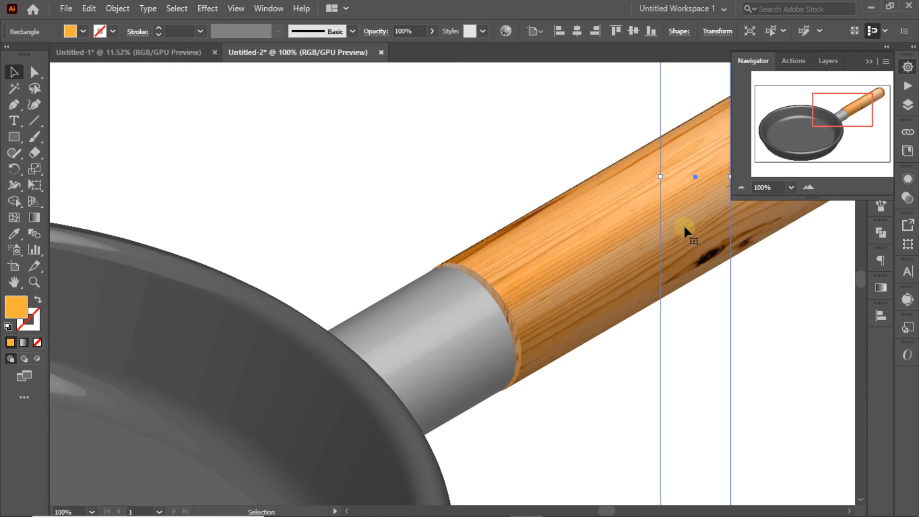
# Nudge the wooden handle in small increments to align its end with the edge of the gray collar
pyautogui.press('Down')
pyautogui.press('Down')
pyautogui.press('Down')
pyautogui.press('Left')
pyautogui.press('Left')
pyautogui.press('Left')
pyautogui.press('Left')
pyautogui.press('Left')
pyautogui.press('Left')
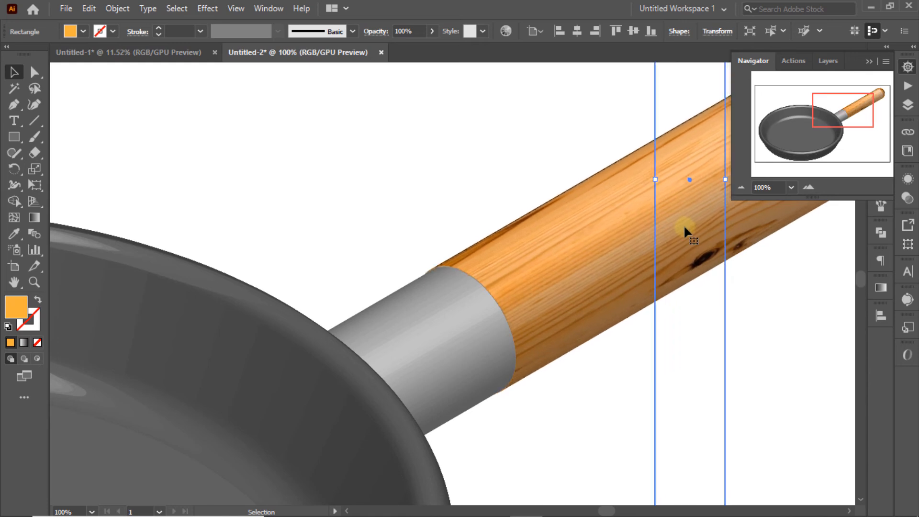
pyautogui.press('Right')
pyautogui.press('Right')
pyautogui.press('Right')
pyautogui.press('Down')
pyautogui.press('Down')
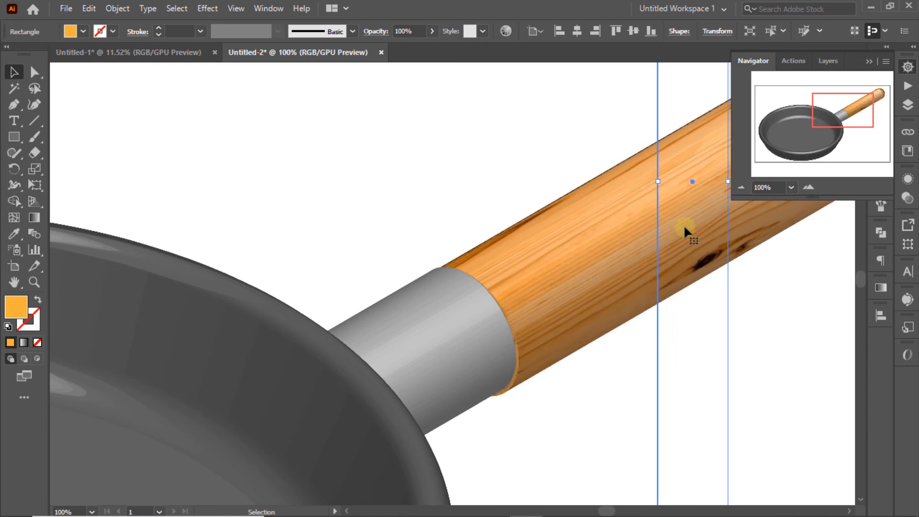
pyautogui.press('Up')
pyautogui.press('Up')
pyautogui.press('Up')
pyautogui.press('Right')
pyautogui.press('Up')
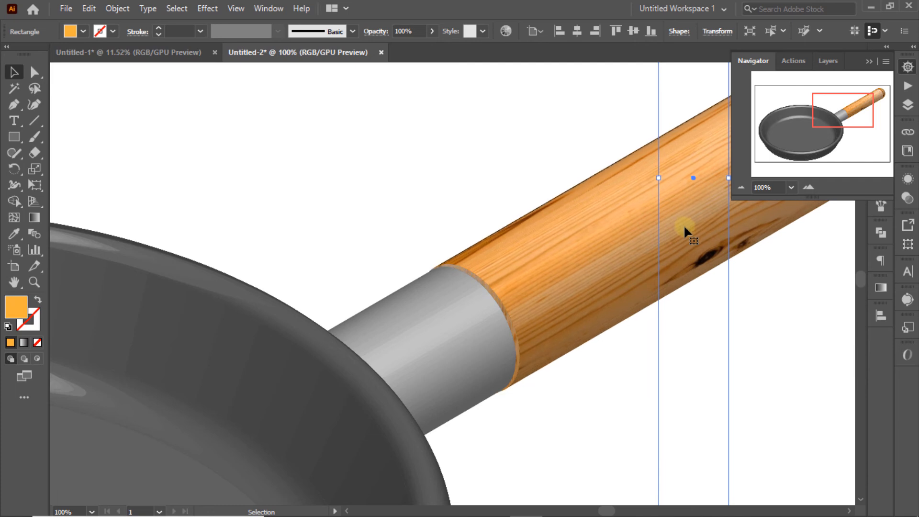
# Enlarge the pan slightly in proportion, and move it a little up and to the left
pyautogui.click(741, 187)
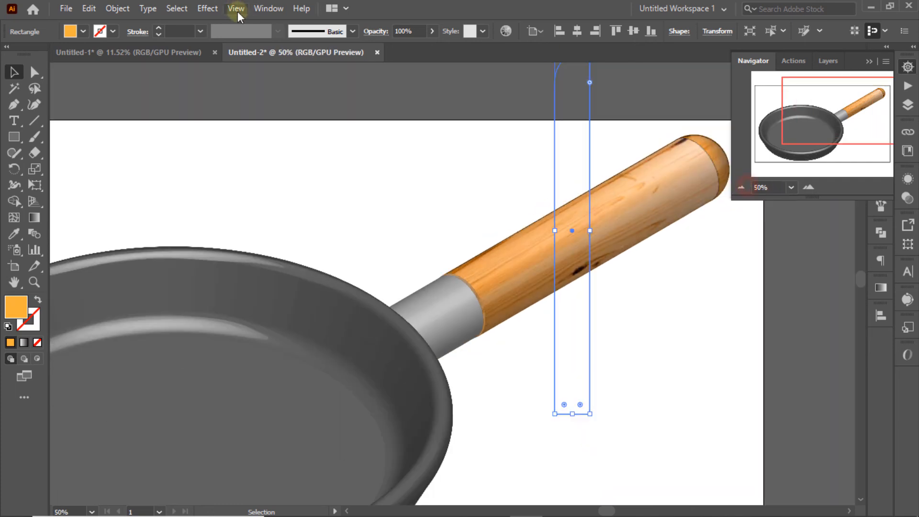
pyautogui.click(235, 9)
pyautogui.click(301, 230)
pyautogui.click(389, 150)
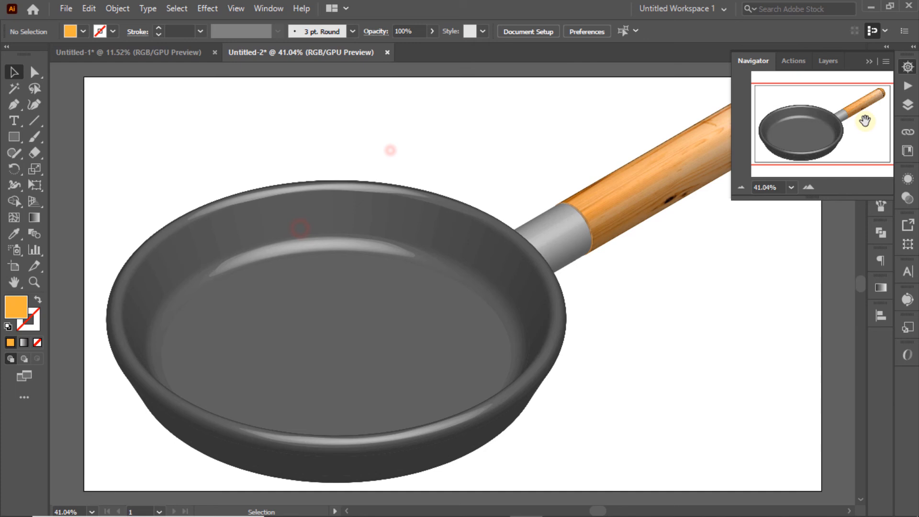
pyautogui.click(759, 263)
pyautogui.click(646, 219)
pyautogui.click(456, 309)
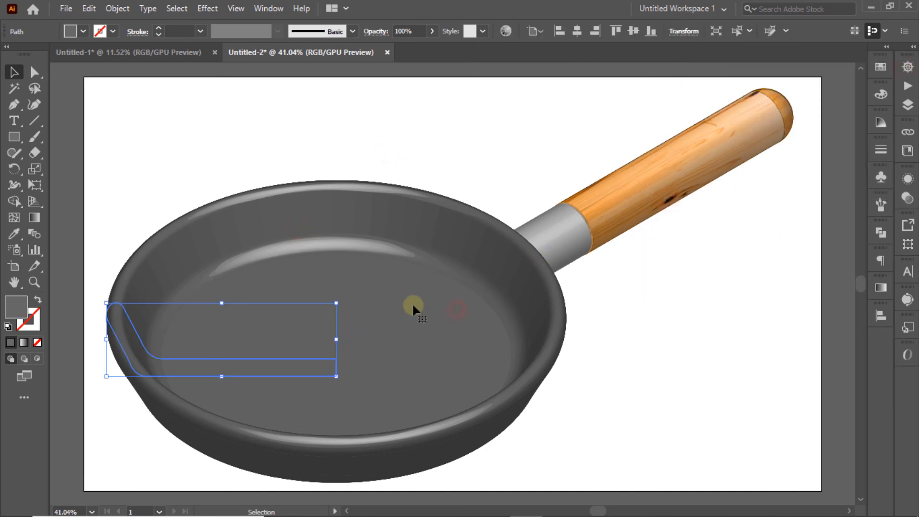
pyautogui.moveTo(338, 340); pyautogui.dragTo(351, 339)
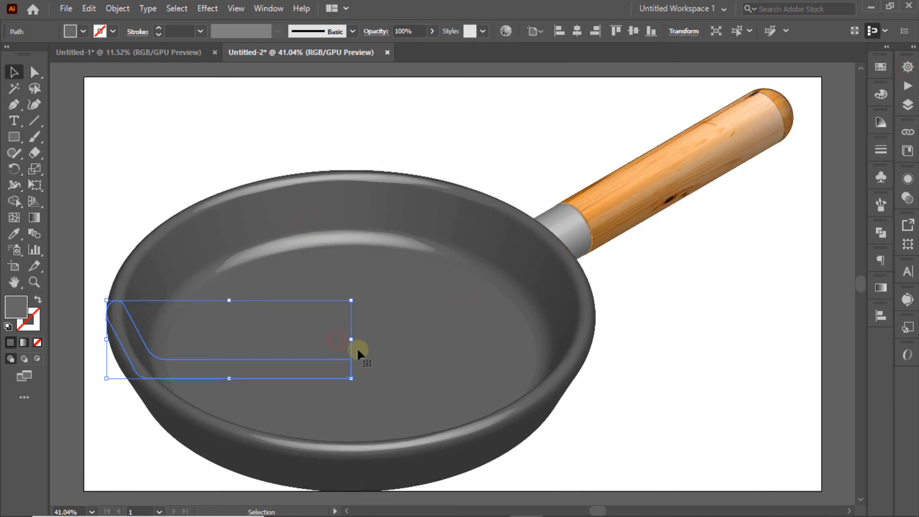
pyautogui.moveTo(327, 369); pyautogui.dragTo(319, 359)
pyautogui.click(676, 344)
# Scale the pan down slightly by bringing its left edge inward, and raise it a little
pyautogui.click(244, 357)
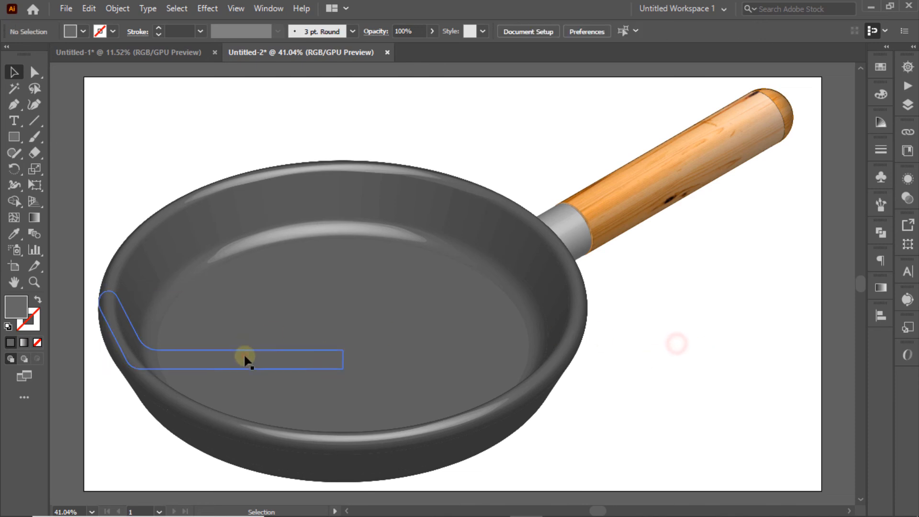
pyautogui.moveTo(98, 290)
pyautogui.mouseDown()
pyautogui.moveTo(104, 297)
pyautogui.moveTo(110, 287)
pyautogui.mouseUp()
pyautogui.click(107, 205)
pyautogui.click(201, 357)
pyautogui.click(113, 219)
pyautogui.click(310, 358)
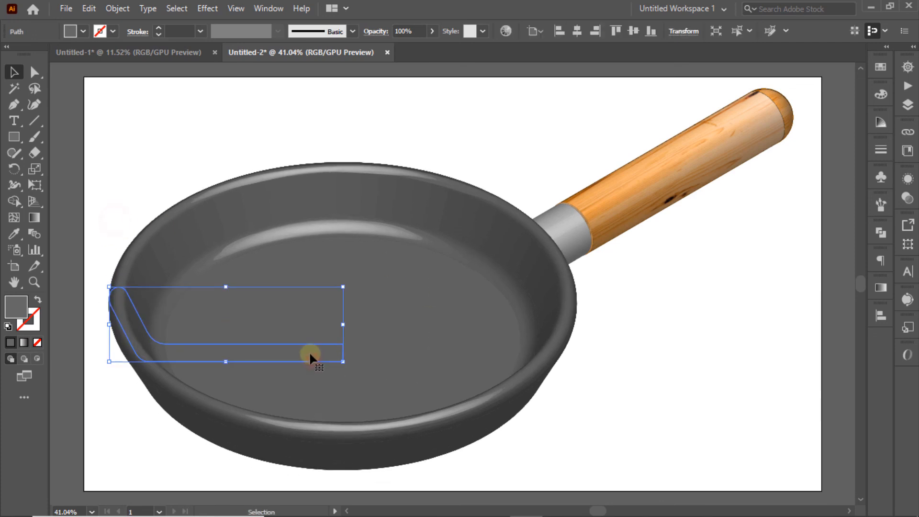
pyautogui.click(728, 371)
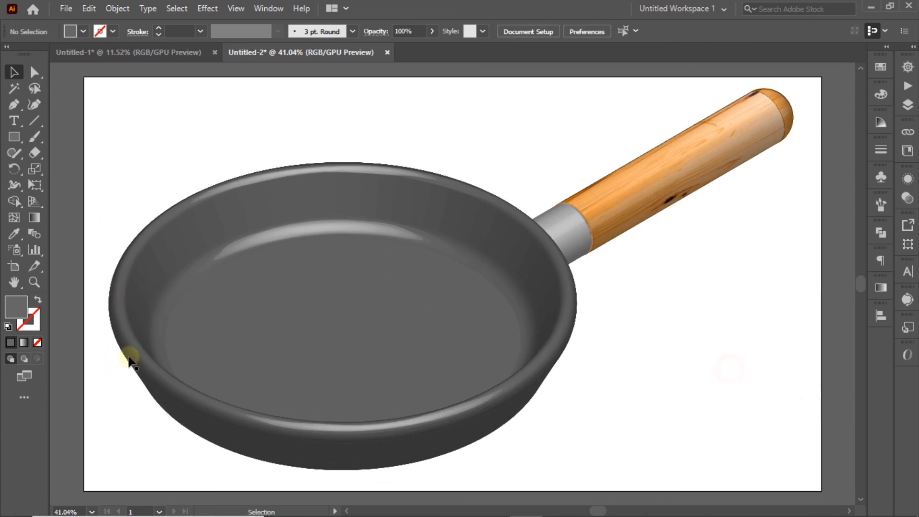
# Stretch the pan's profile slightly upward, and shift the pan a little to the left to expose more of the collar
pyautogui.click(162, 350)
pyautogui.click(674, 385)
pyautogui.click(246, 353)
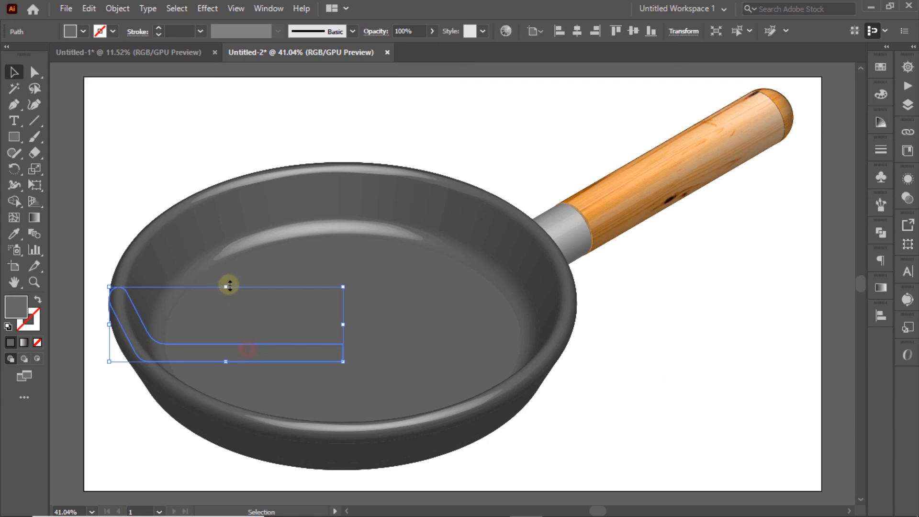
pyautogui.moveTo(226, 286)
pyautogui.mouseDown()
pyautogui.moveTo(230, 278)
pyautogui.moveTo(226, 285)
pyautogui.mouseUp()
pyautogui.click(625, 327)
pyautogui.click(258, 348)
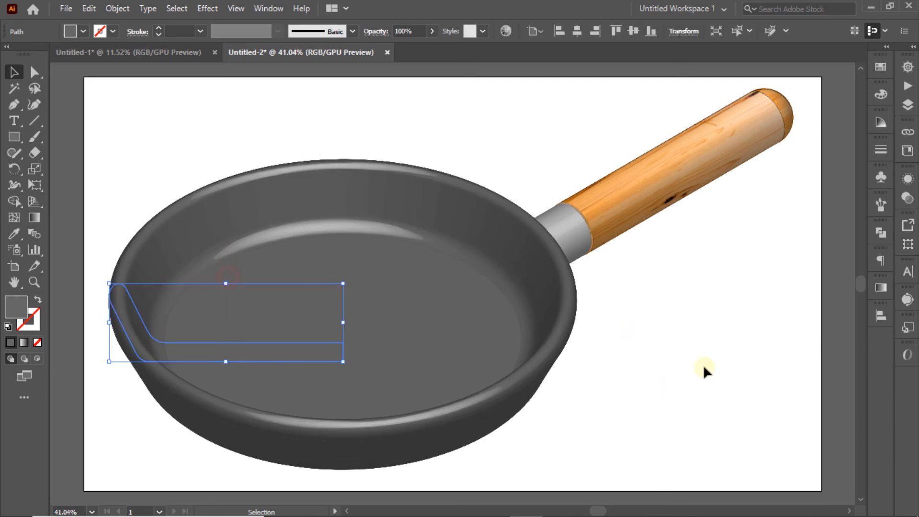
pyautogui.click(703, 365)
pyautogui.click(282, 359)
pyautogui.click(644, 378)
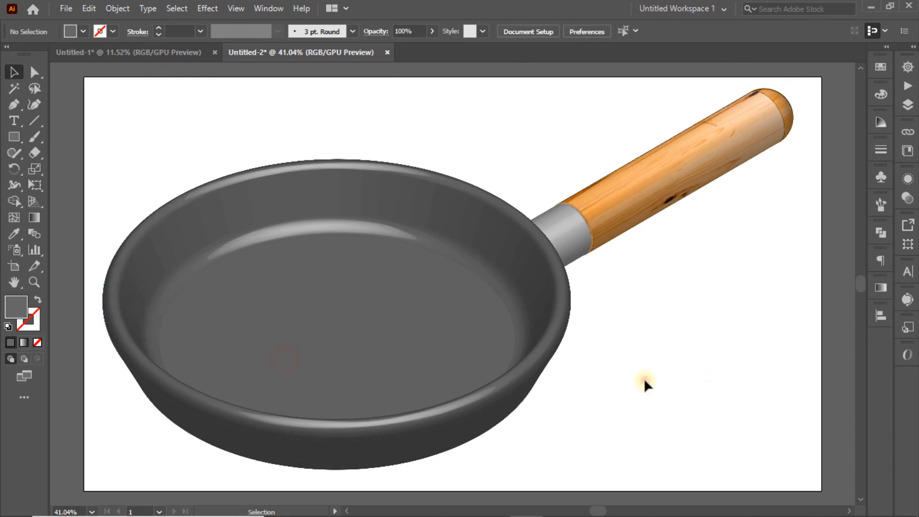